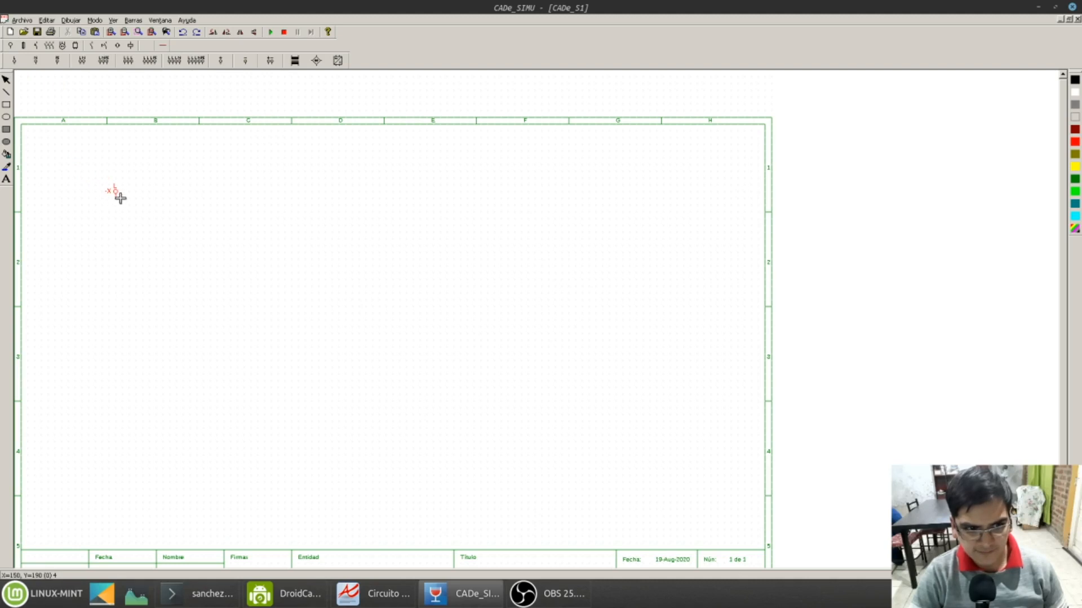
Step: Place the L and N supply terminals side by side in column B, row 1 of the drawing sheet
click(180, 207)
click(14, 60)
click(37, 68)
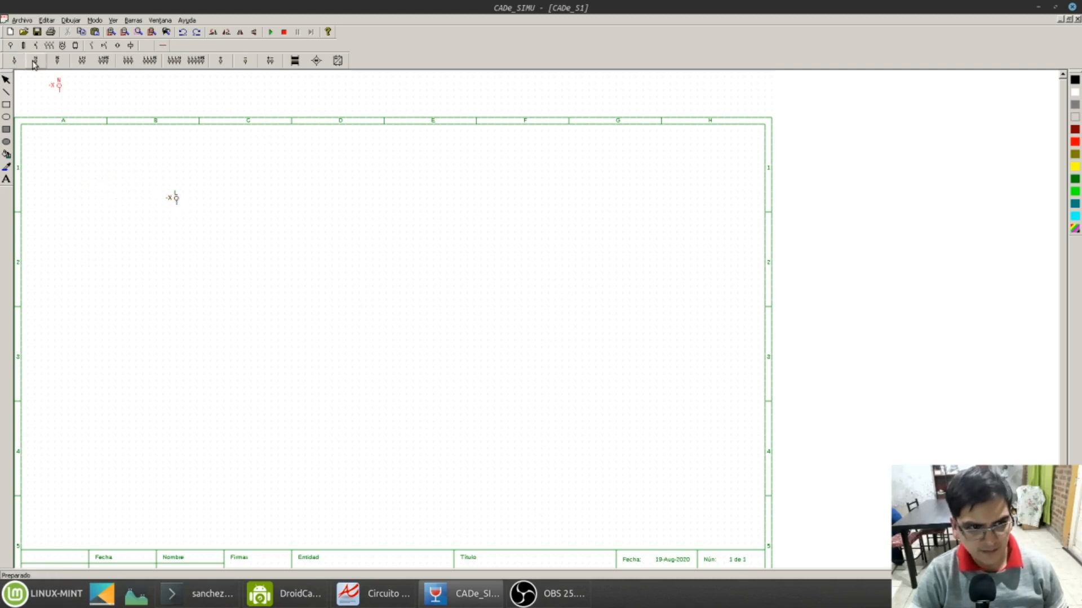
click(197, 206)
Step: Place a two-pole circuit breaker below the supply terminals and shift the N terminal into line with its pole 3-4
mouse_move(391, 595)
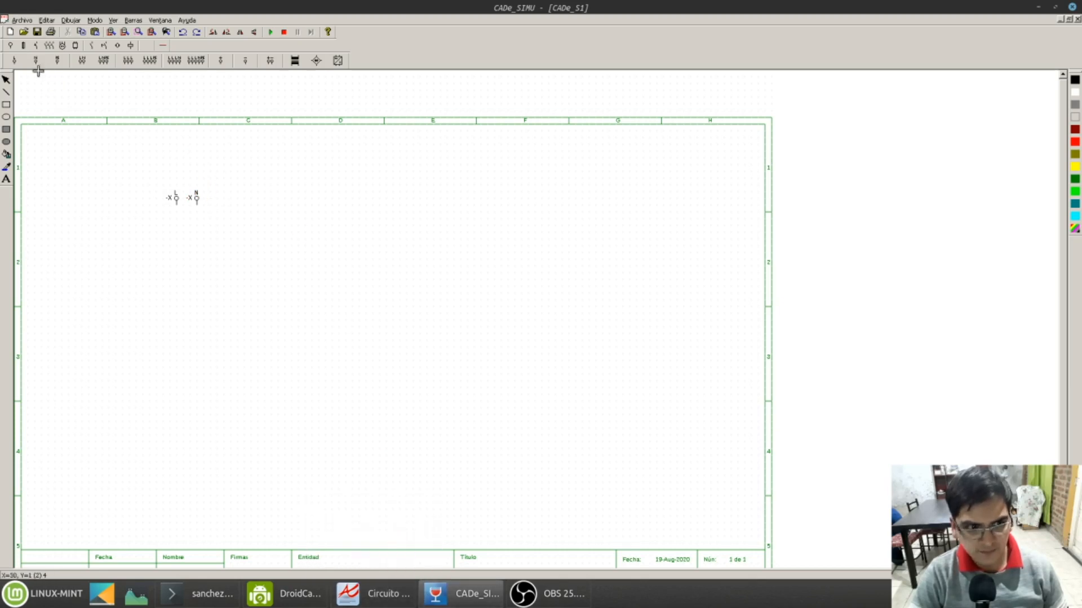
click(35, 45)
click(38, 61)
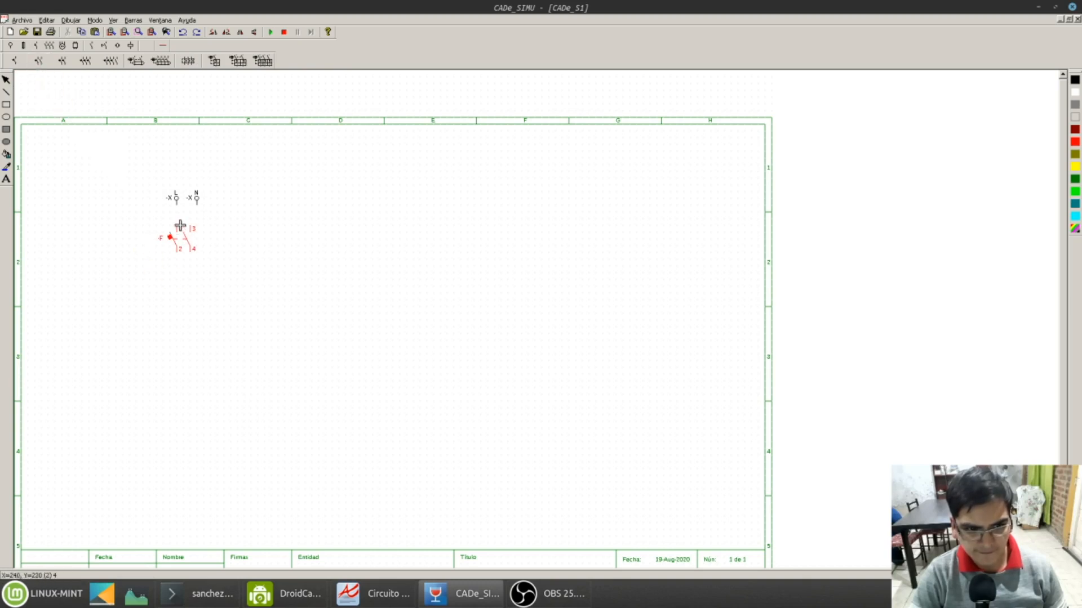
click(180, 226)
click(6, 79)
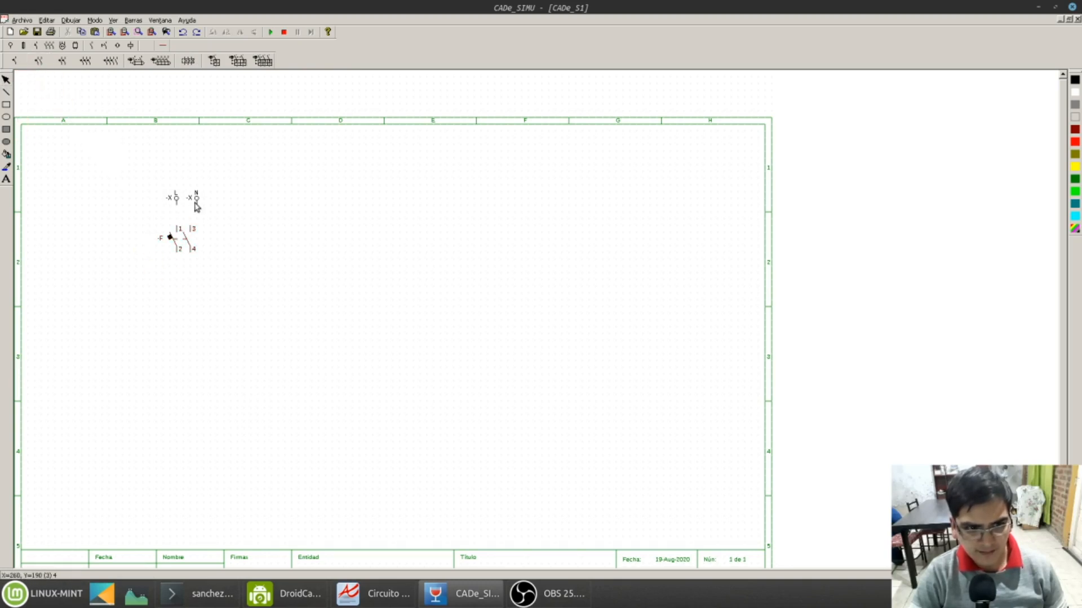
Step: Place a normally closed thermal relay contact (95-96) below the breaker's first pole
click(104, 46)
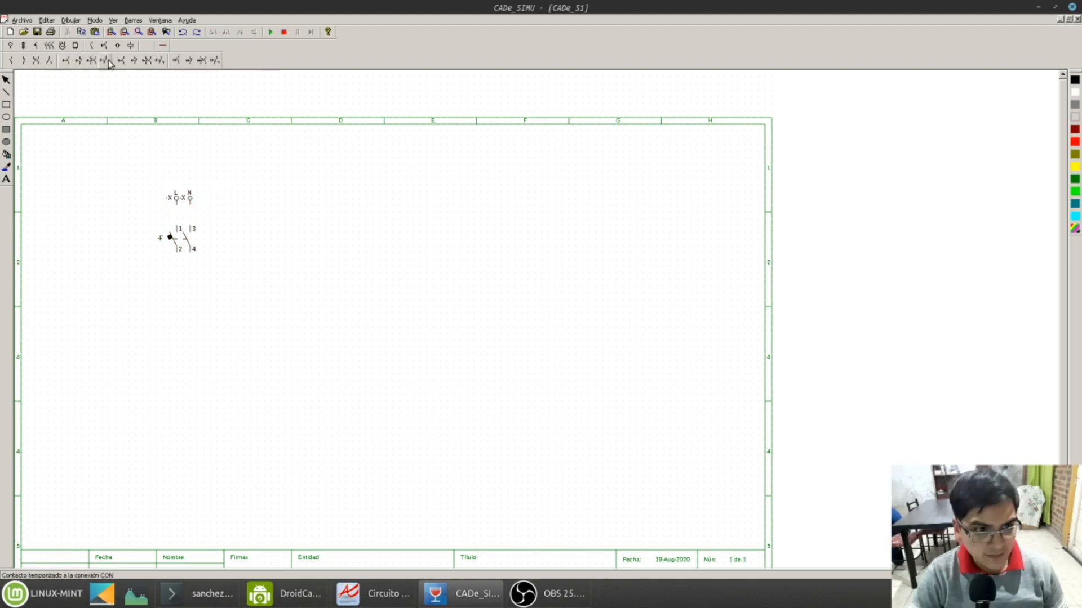
click(104, 45)
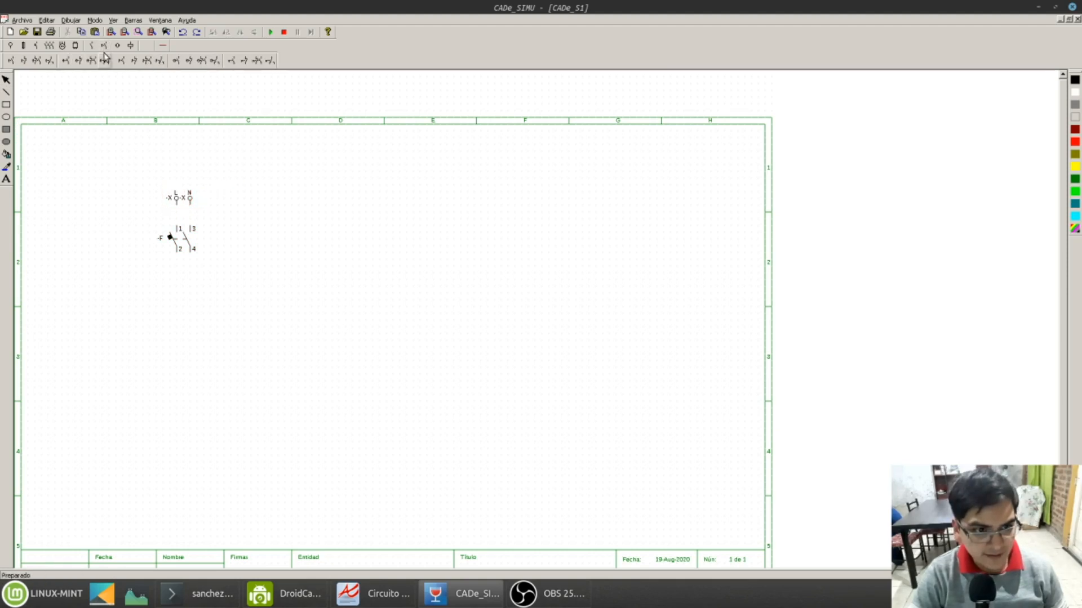
click(244, 61)
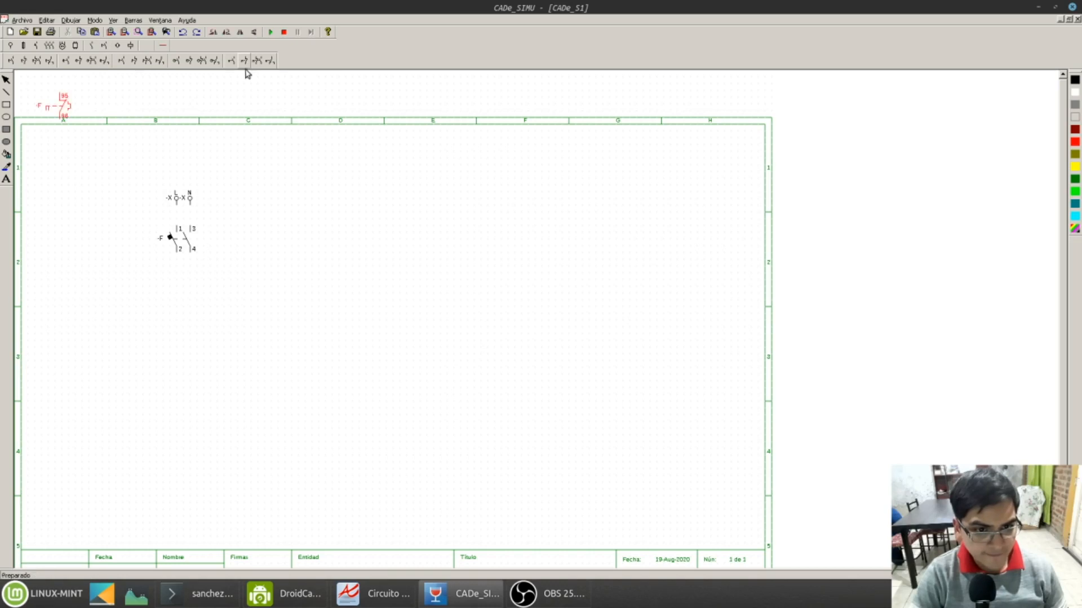
click(179, 272)
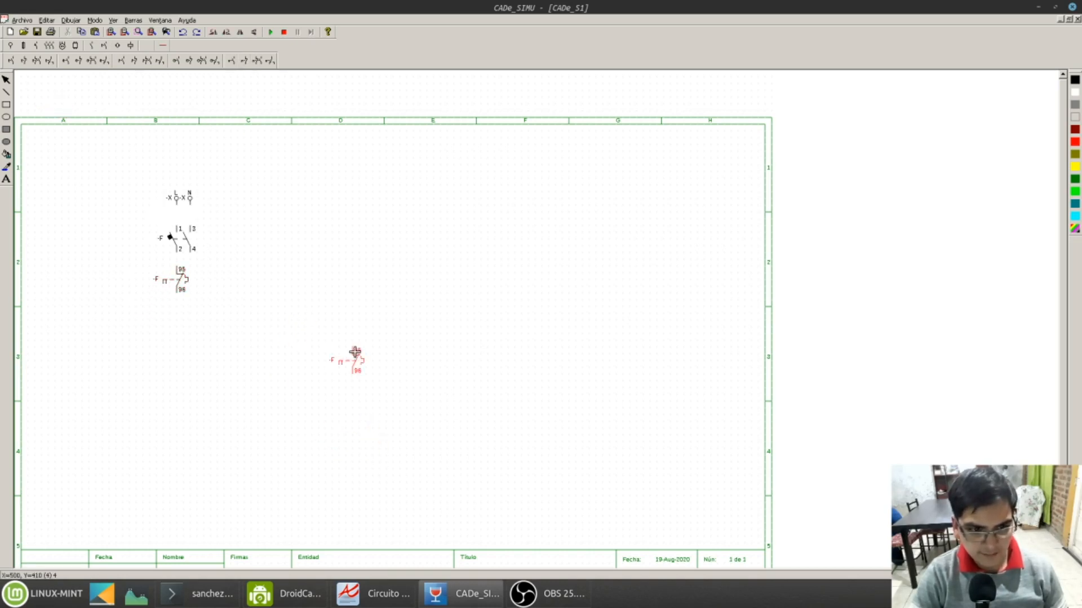
Step: Following the reference circuit PDF, stack a normally closed pushbutton (11-12) and a normally open pushbutton (13-14) below the thermal relay contact
click(414, 605)
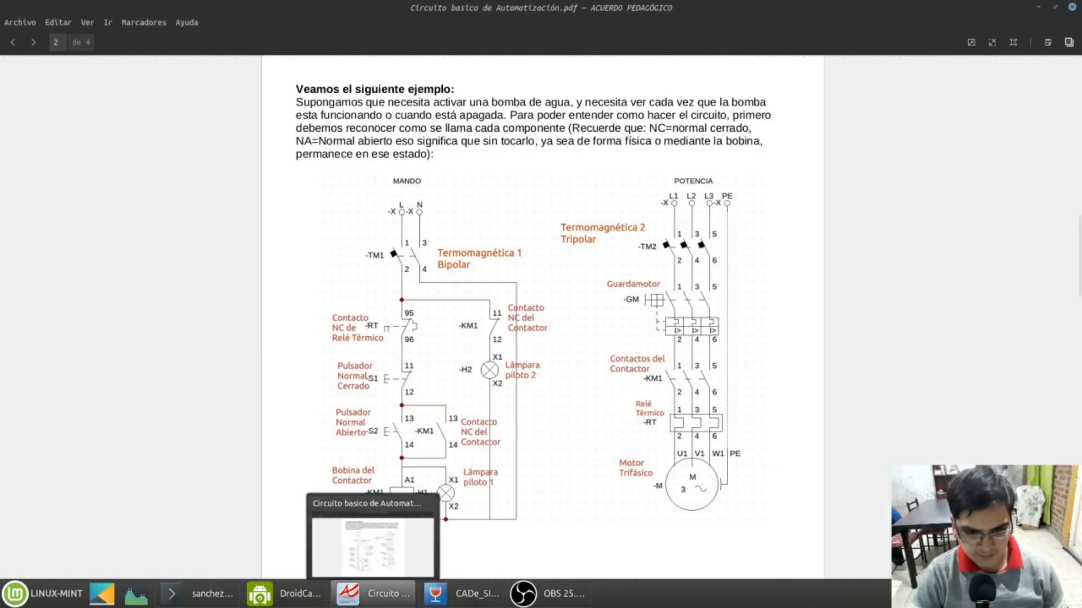
click(393, 596)
click(394, 596)
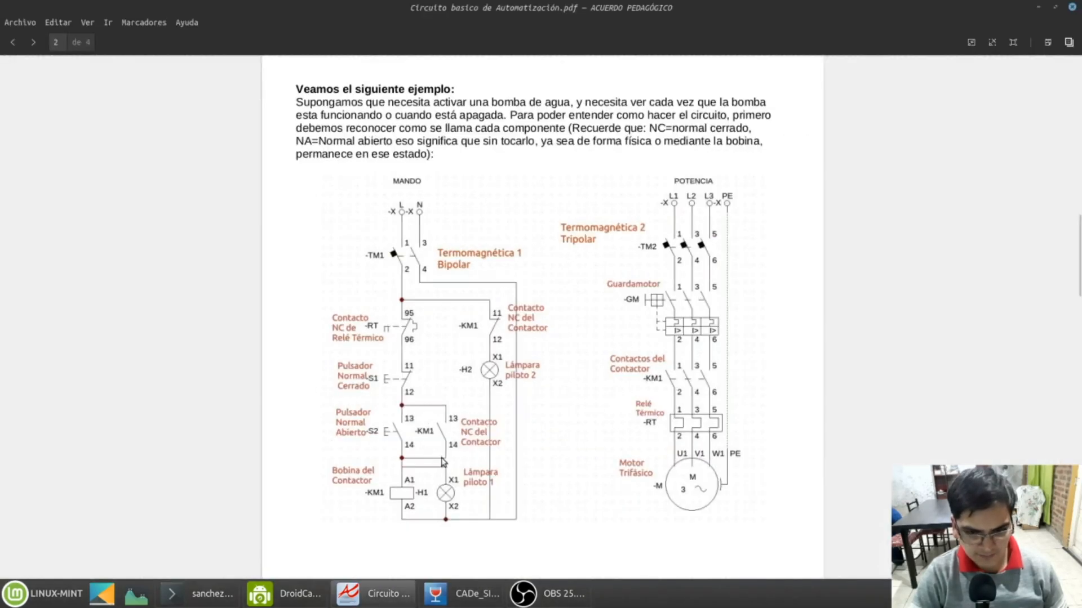
click(393, 596)
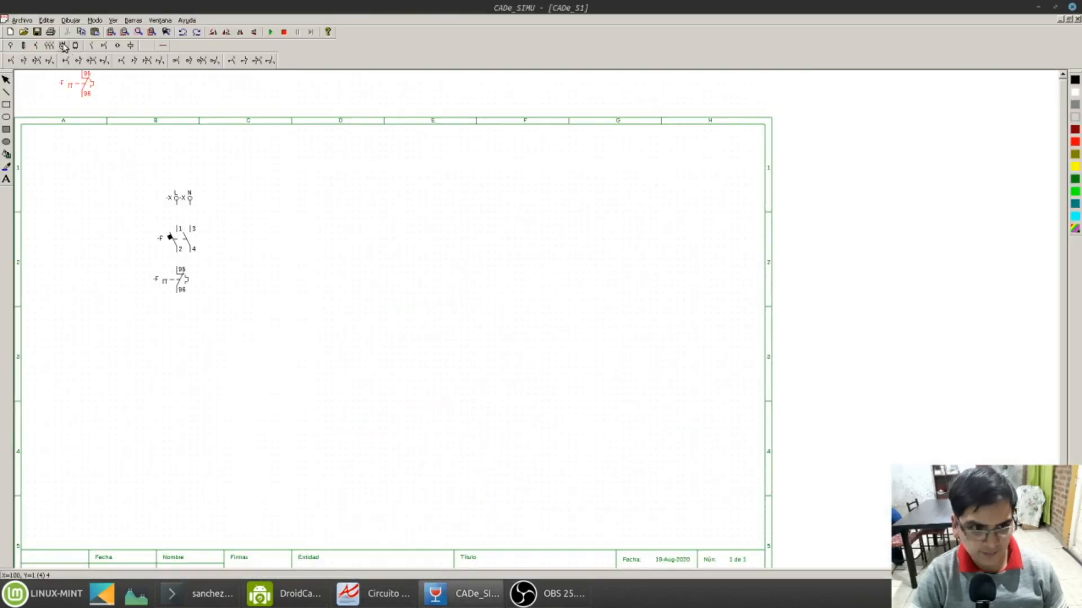
click(36, 61)
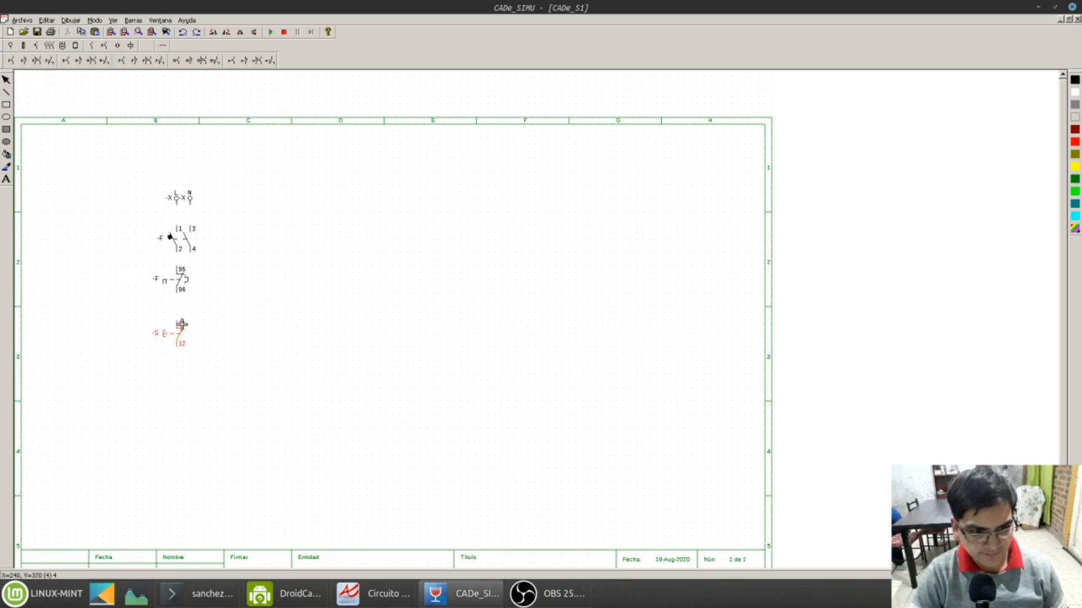
click(181, 317)
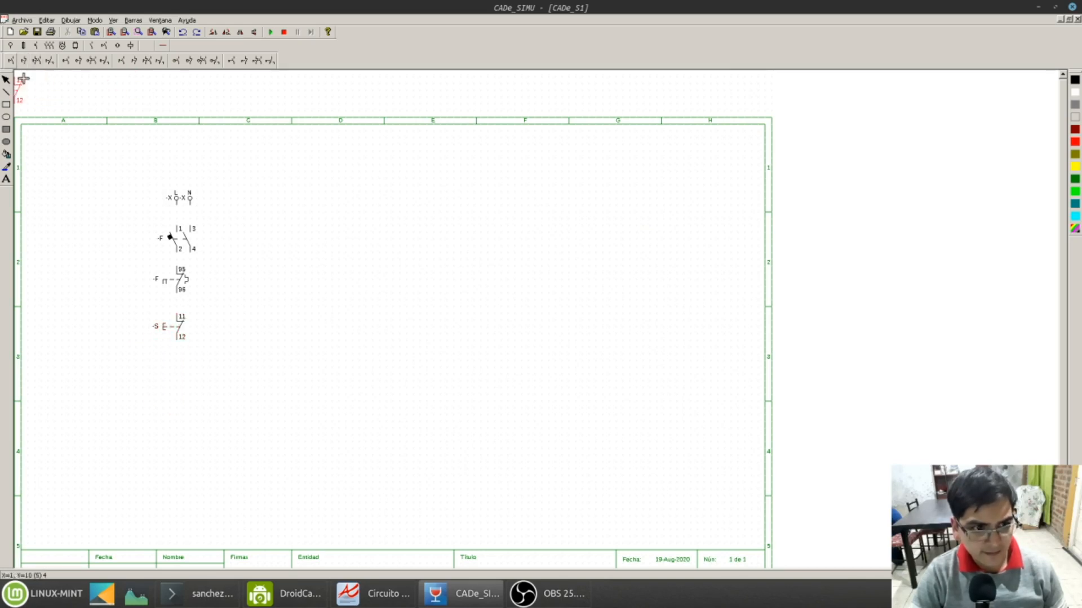
click(10, 60)
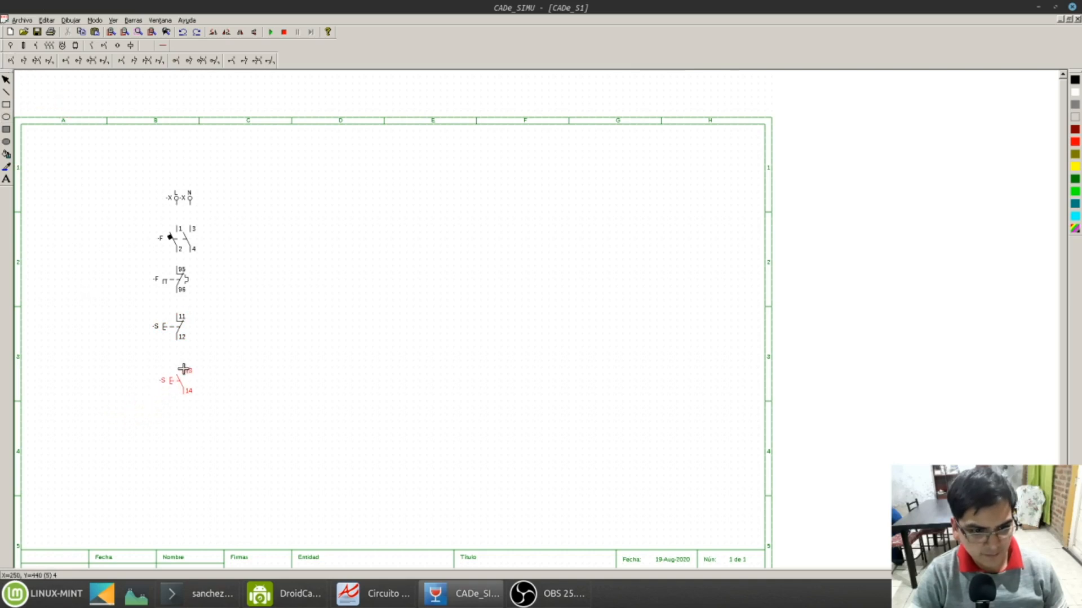
click(177, 365)
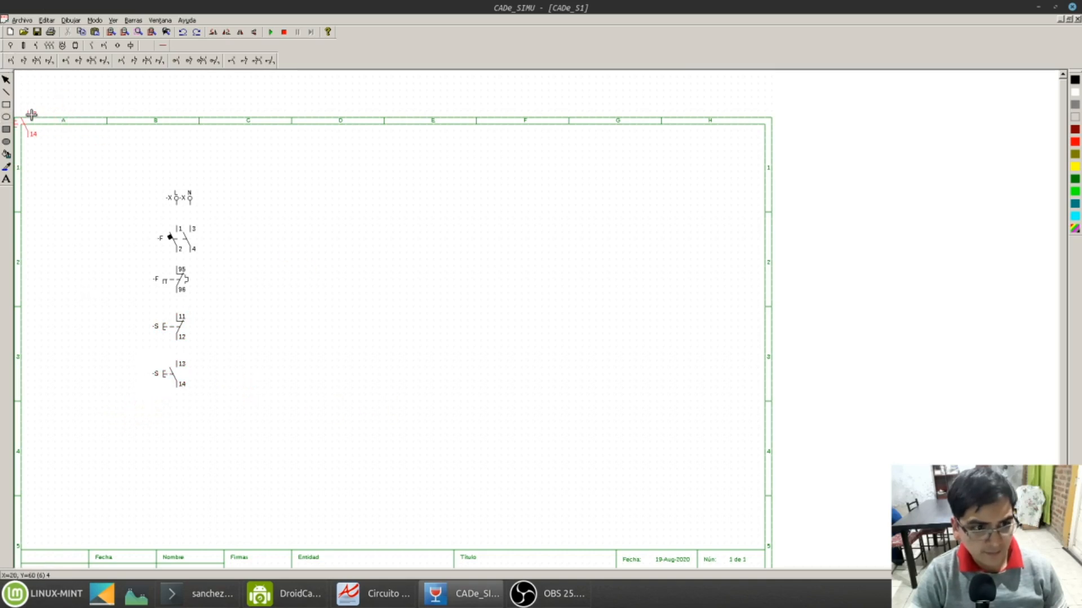
Step: Place a normally open contactor contact (13-14) beside the normally open pushbutton
click(92, 47)
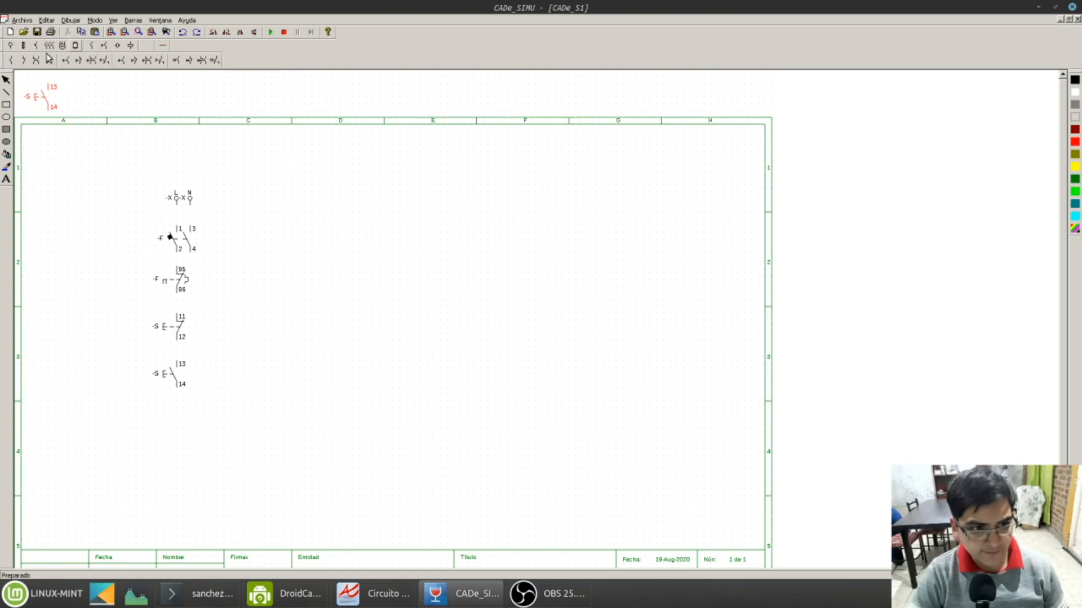
click(12, 61)
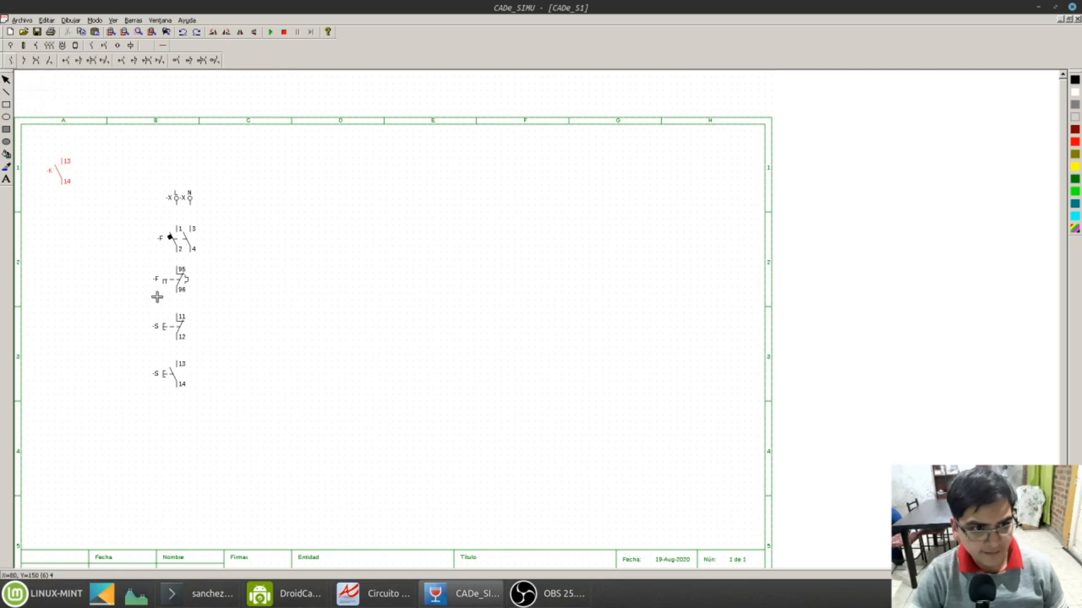
click(220, 365)
Step: Place a contactor coil (A1-A2) below the normally open pushbutton and a pilot lamp (X1-X2) beside it, under the contactor contact
click(132, 46)
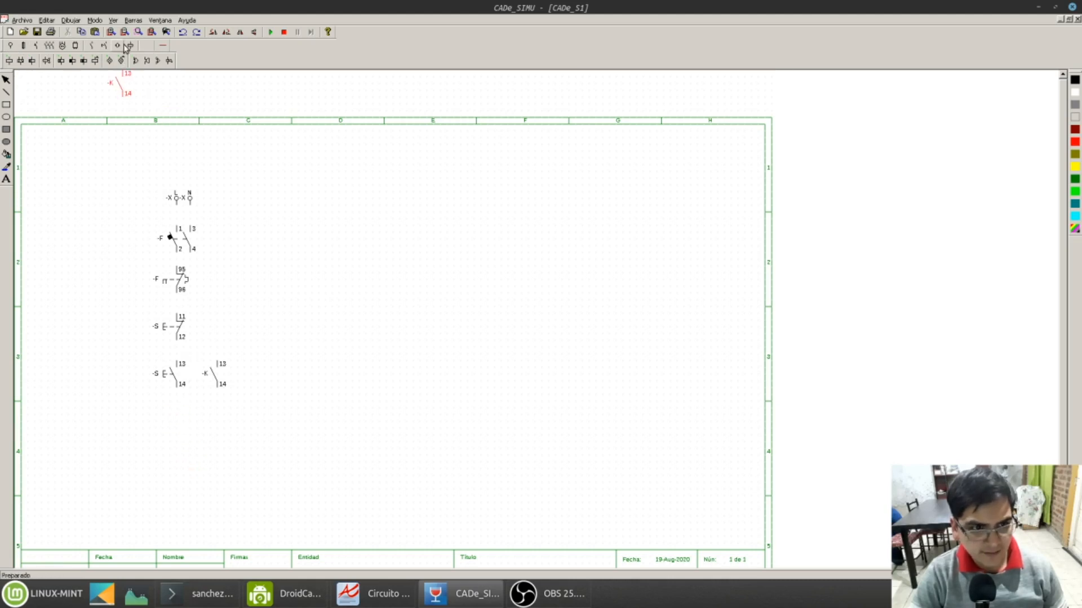
click(12, 62)
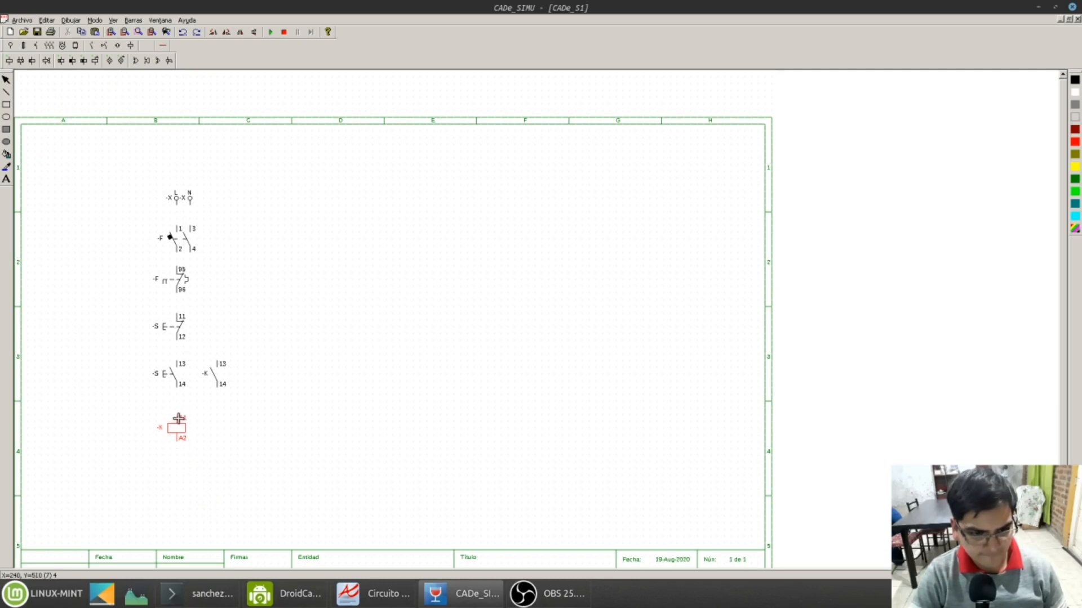
click(180, 418)
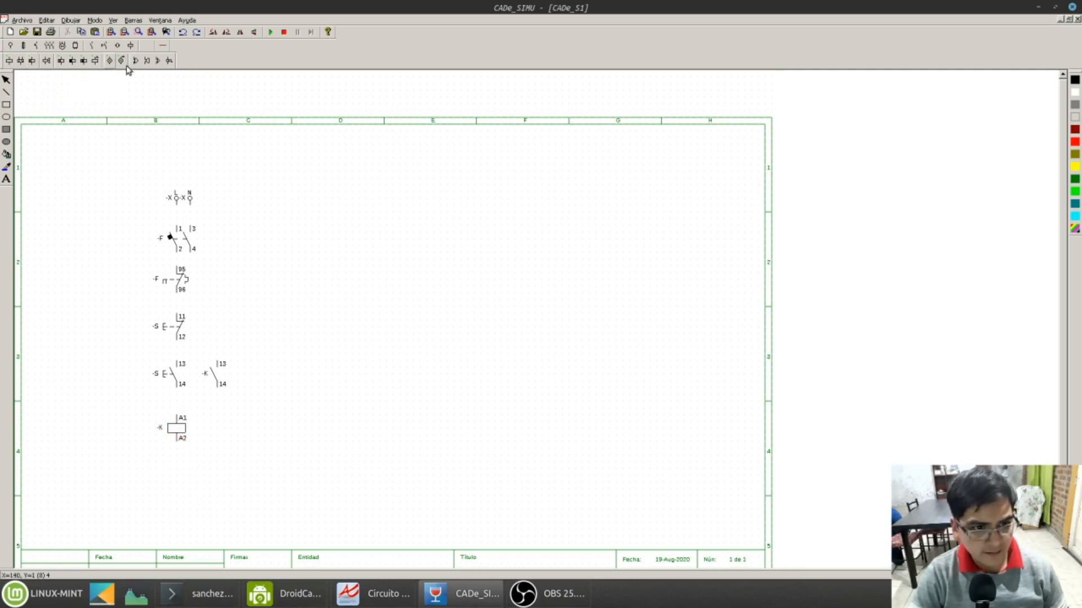
click(110, 61)
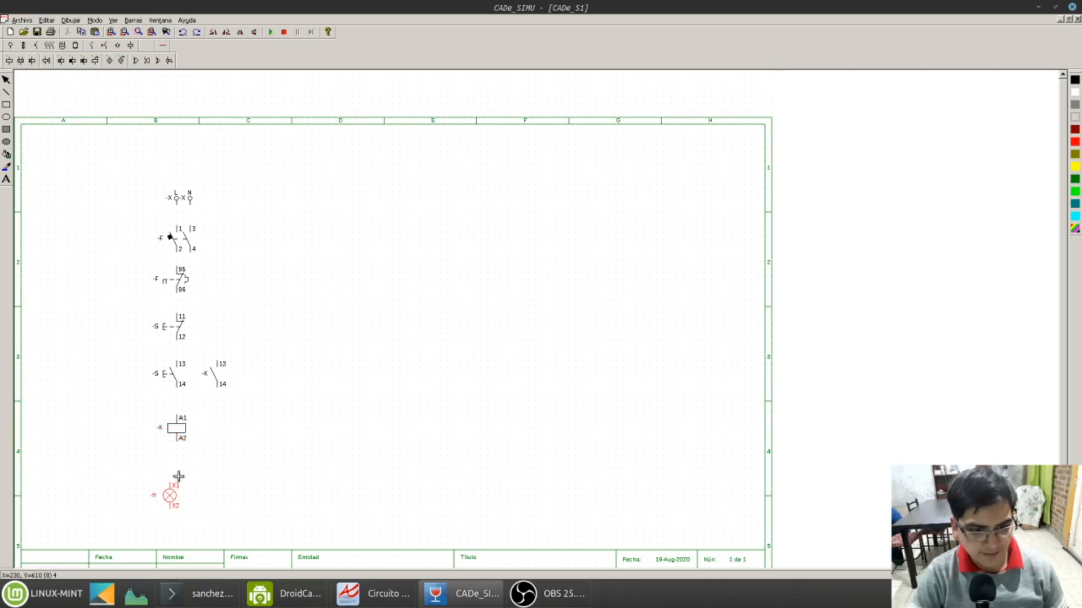
click(221, 417)
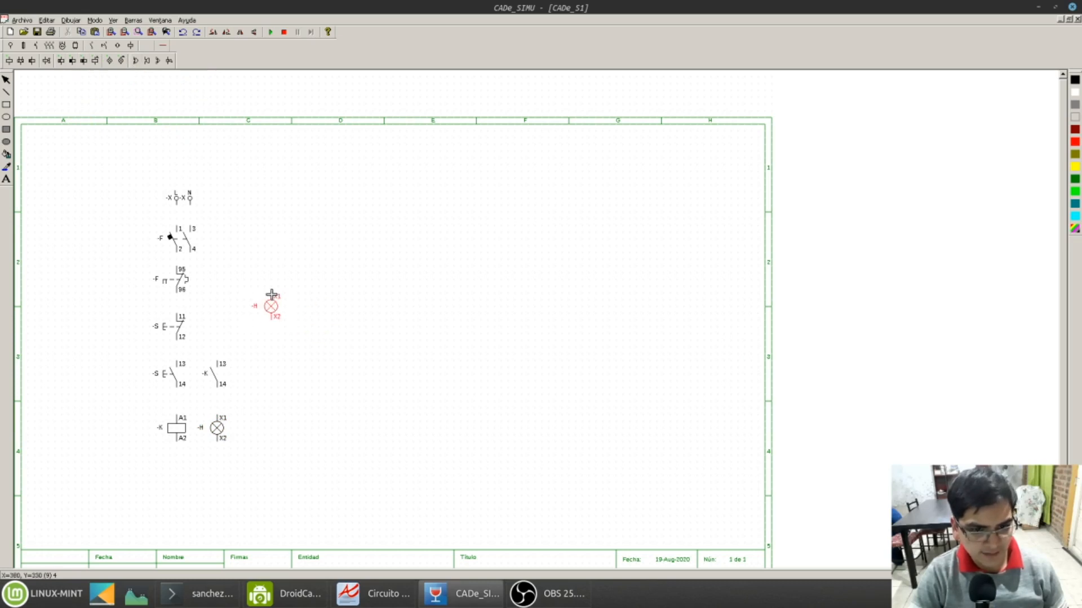
Step: Place a second pilot lamp in column C with a normally closed contactor contact (11-12) directly above it
click(264, 301)
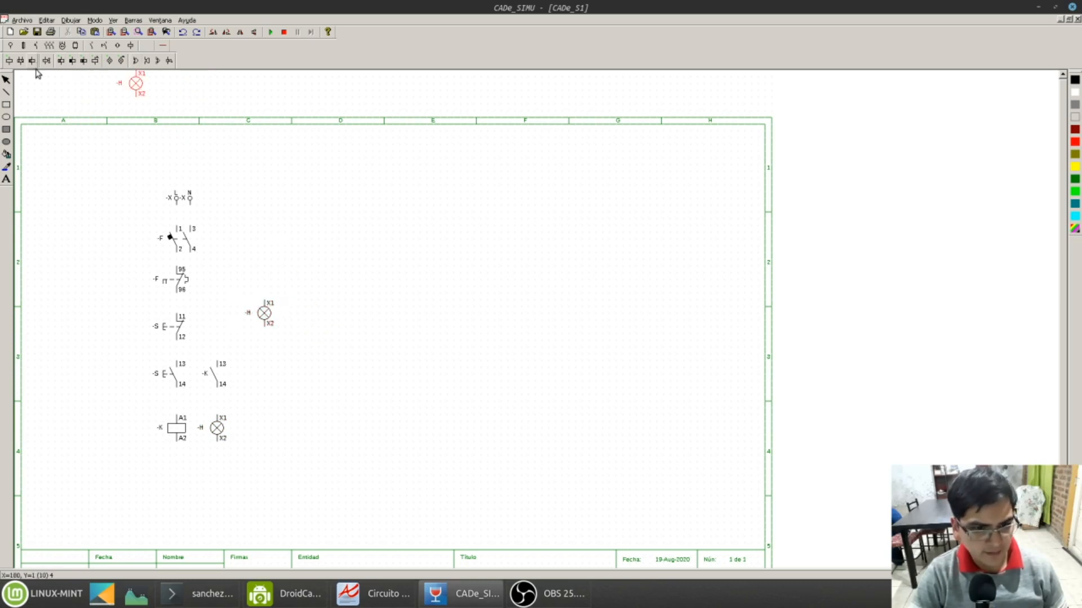
click(93, 45)
click(23, 61)
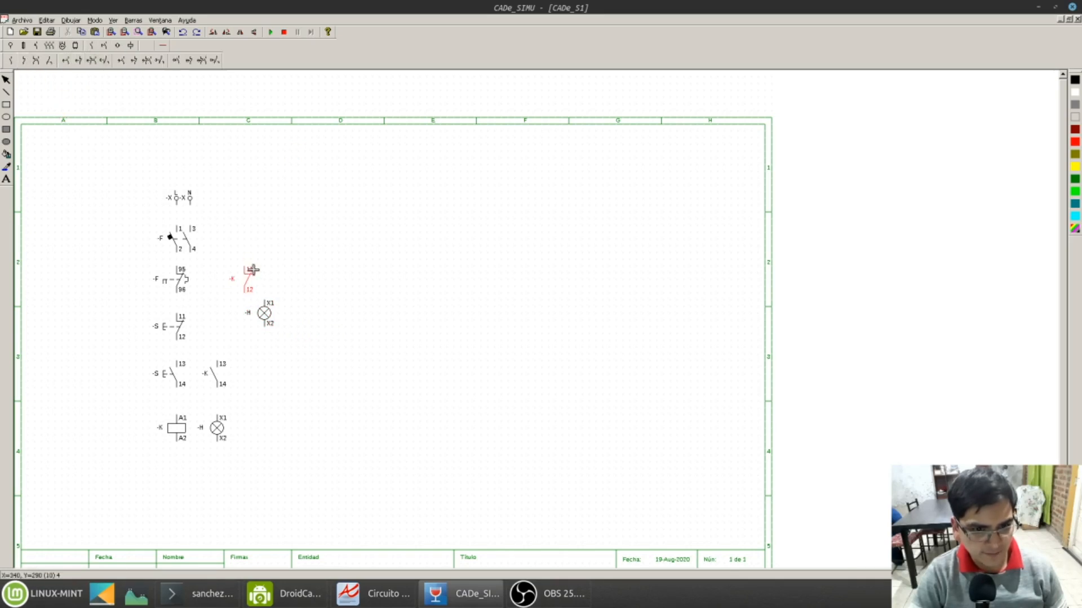
click(268, 265)
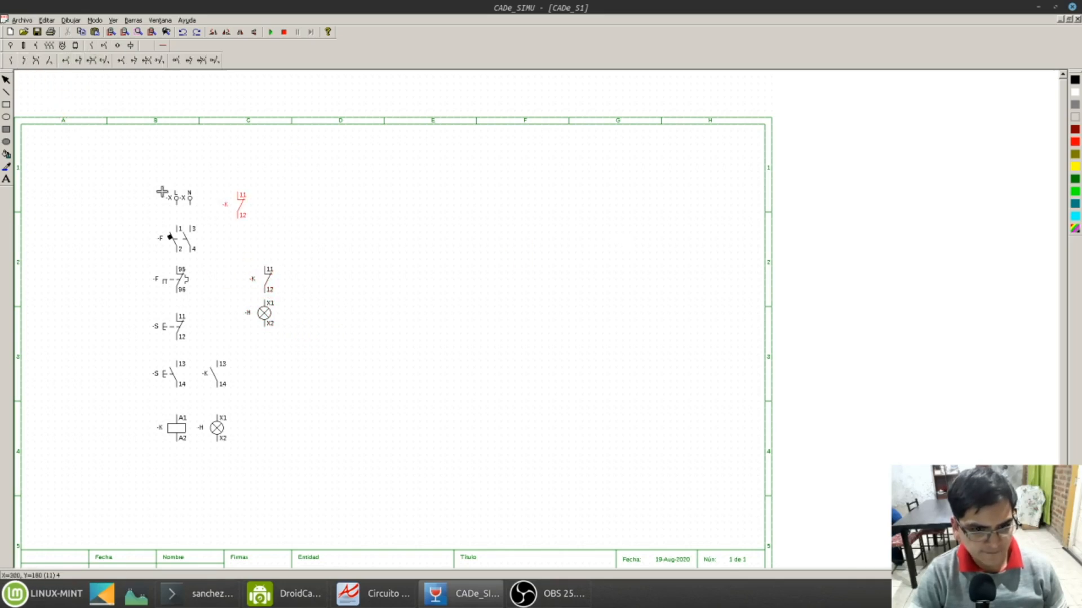
click(6, 80)
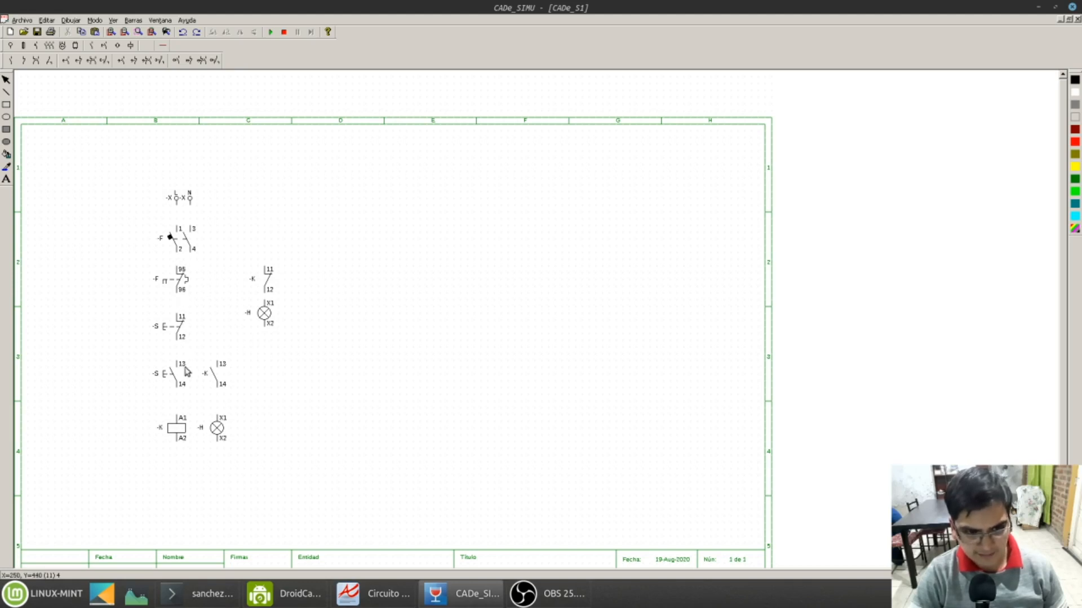
Step: Adjust the spacing of the two-pole breaker and thermal relay contact, with the thermal contact slightly lower in the main column
drag(183, 237, 183, 217)
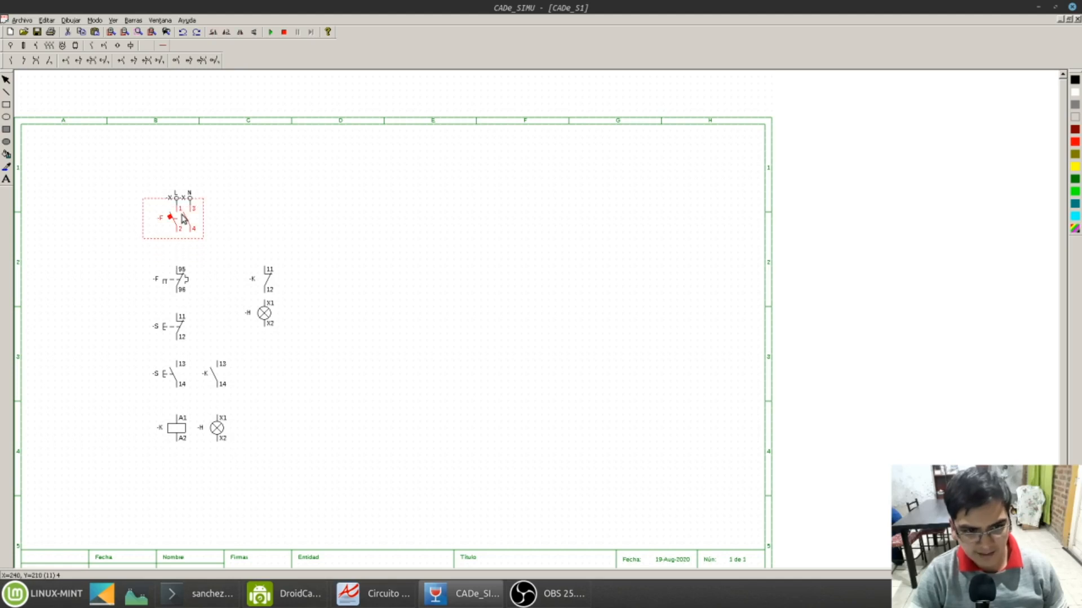
drag(179, 276, 179, 248)
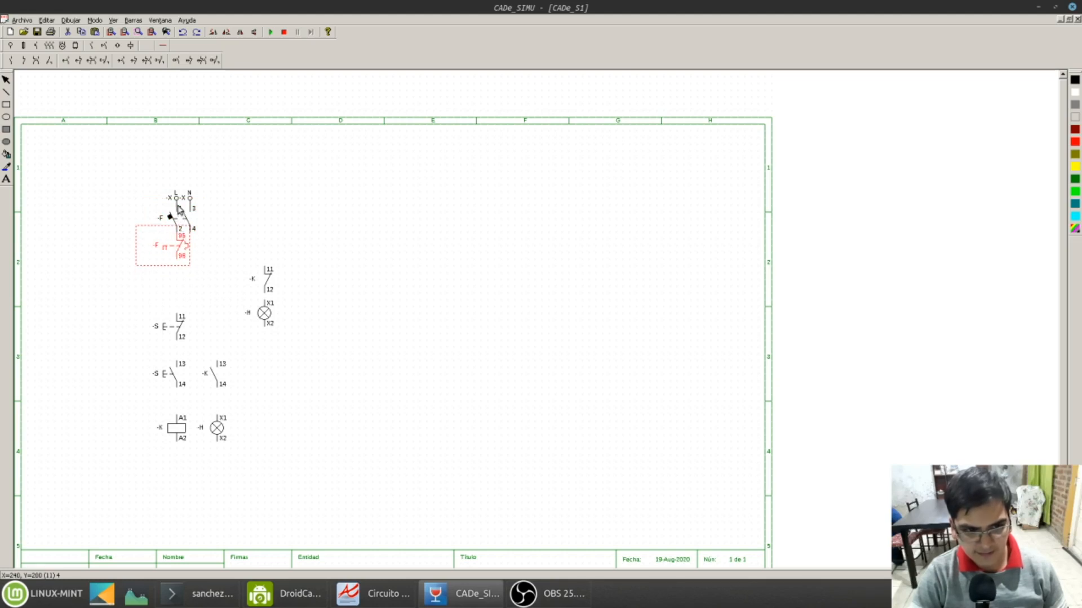
drag(183, 254, 183, 289)
mouse_move(179, 228)
mouse_down()
mouse_move(178, 258)
mouse_move(179, 241)
mouse_up()
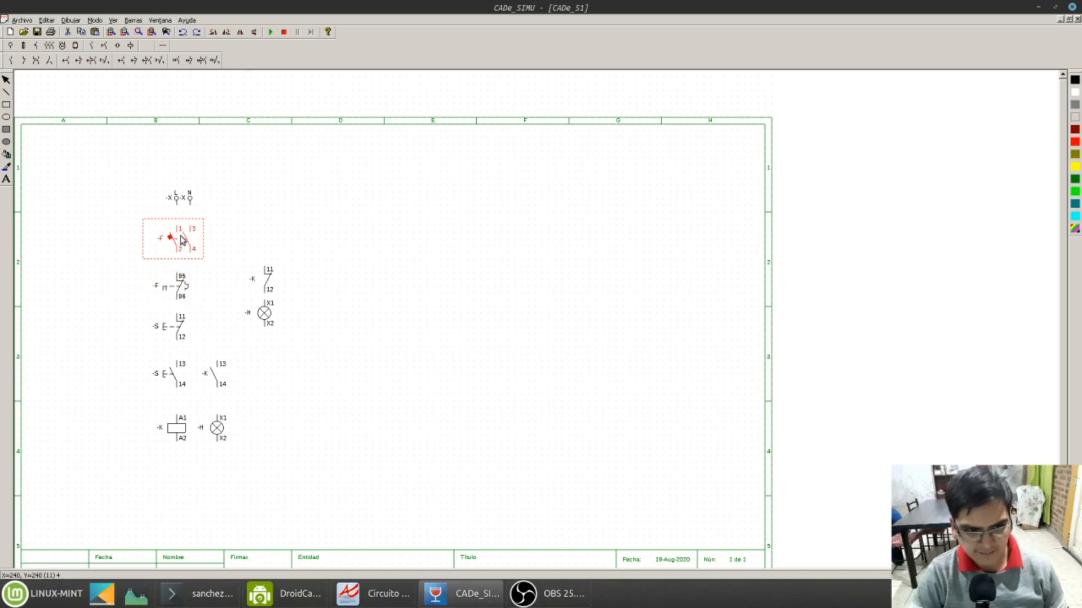
Step: Wire the main column from the L terminal down to coil terminal A1, and draw a horizontal branch from the breaker's output toward column C
click(162, 48)
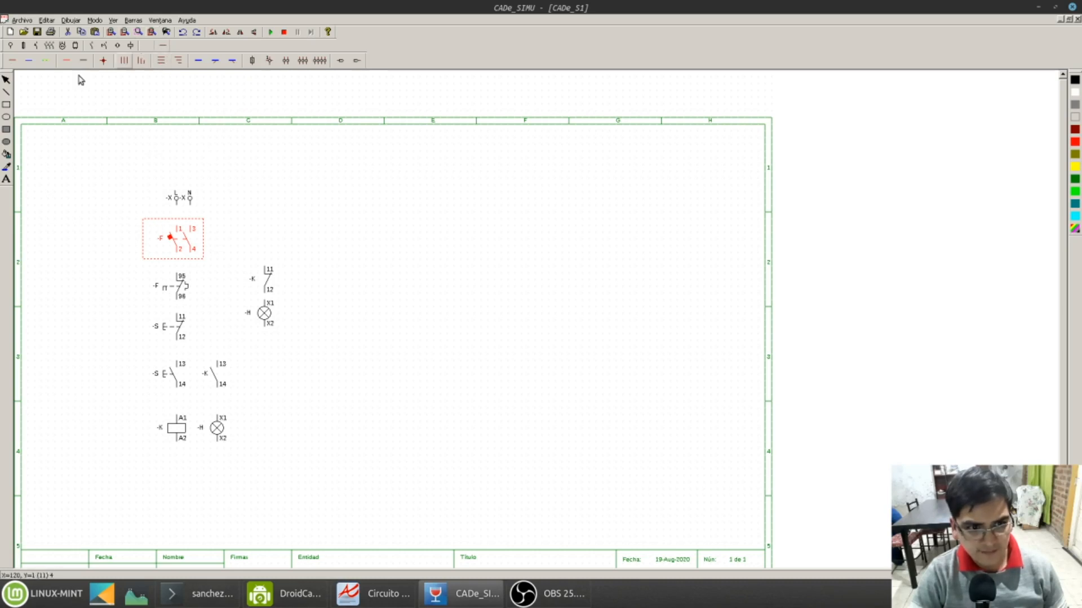
click(11, 62)
drag(176, 202, 176, 228)
drag(180, 307, 177, 418)
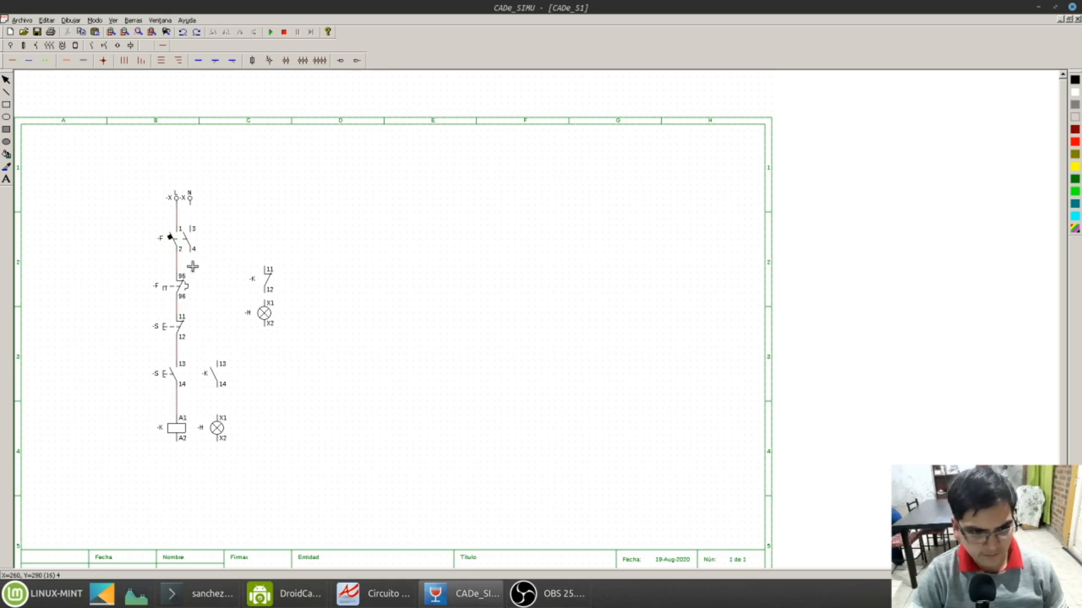
drag(180, 269, 245, 281)
Step: Move the normally closed contactor contact and second lamp under the branch's end, and wire them in series to the branch
click(5, 80)
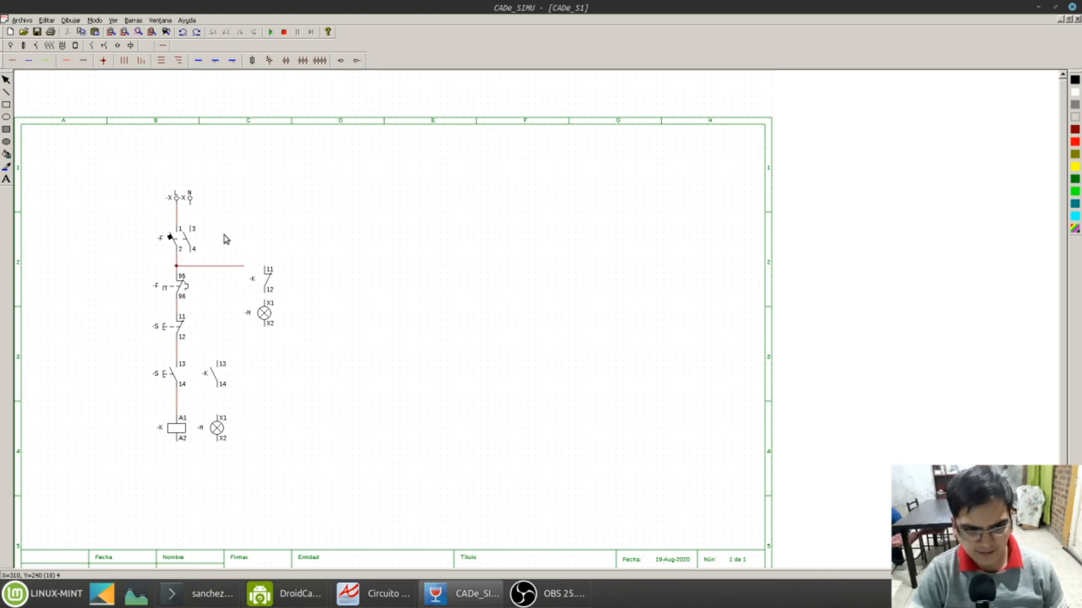
drag(253, 257, 309, 361)
drag(268, 288, 246, 300)
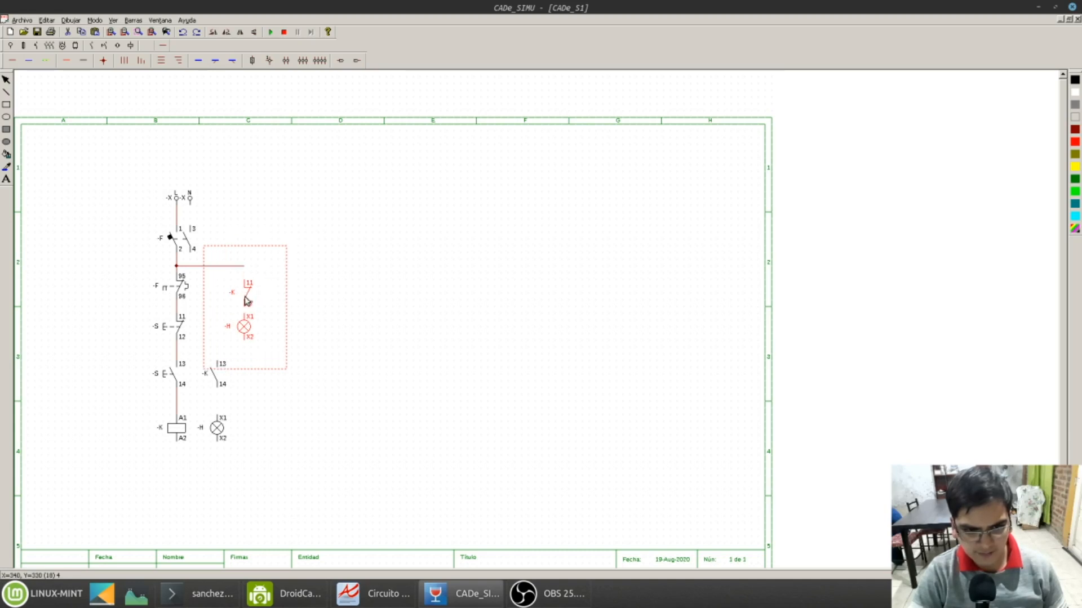
click(400, 266)
click(13, 61)
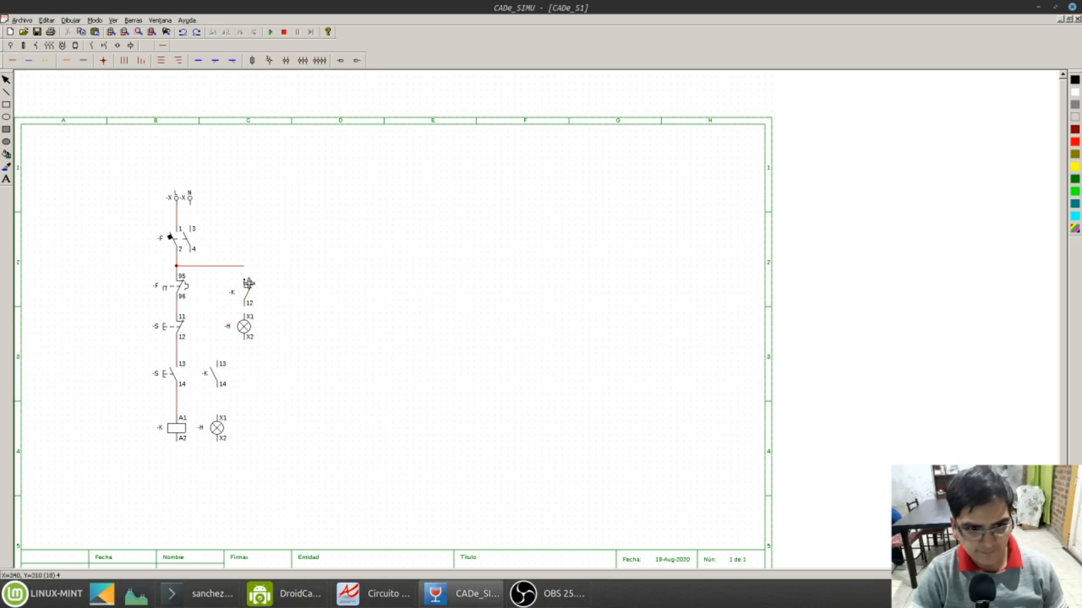
drag(248, 274, 246, 281)
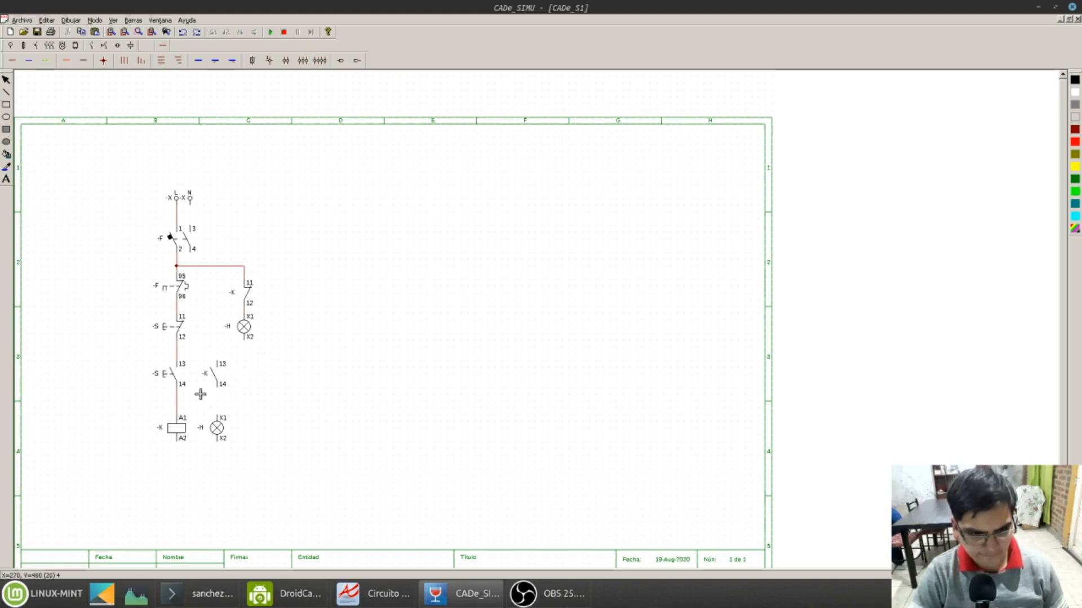
Step: Wire the normally open contactor contact (13-14) in parallel with the start pushbutton, and connect the lower lamp's X1 to the coil's A1 line
drag(177, 347, 218, 359)
drag(176, 401, 207, 416)
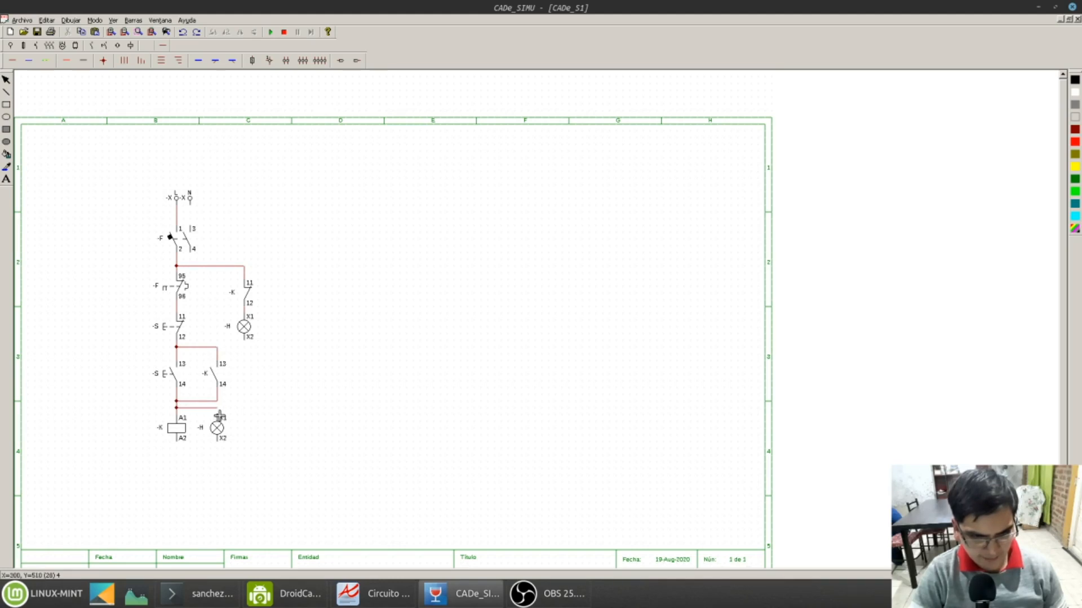
drag(219, 415, 219, 415)
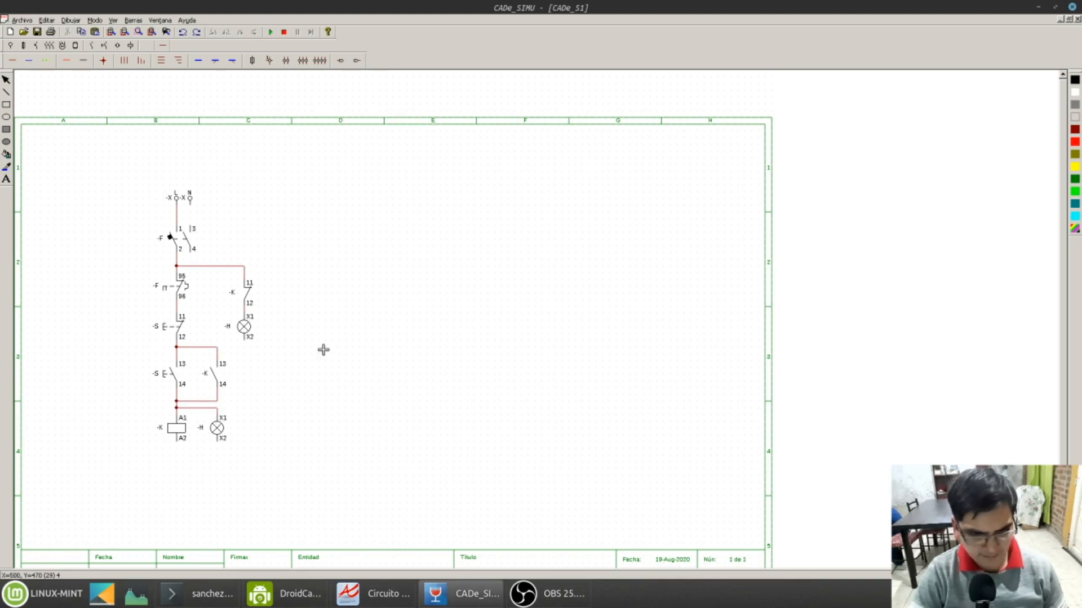
Step: Join coil terminal A2 and the X2 terminals of both pilot lamps with a common neutral wire below the coil
click(32, 60)
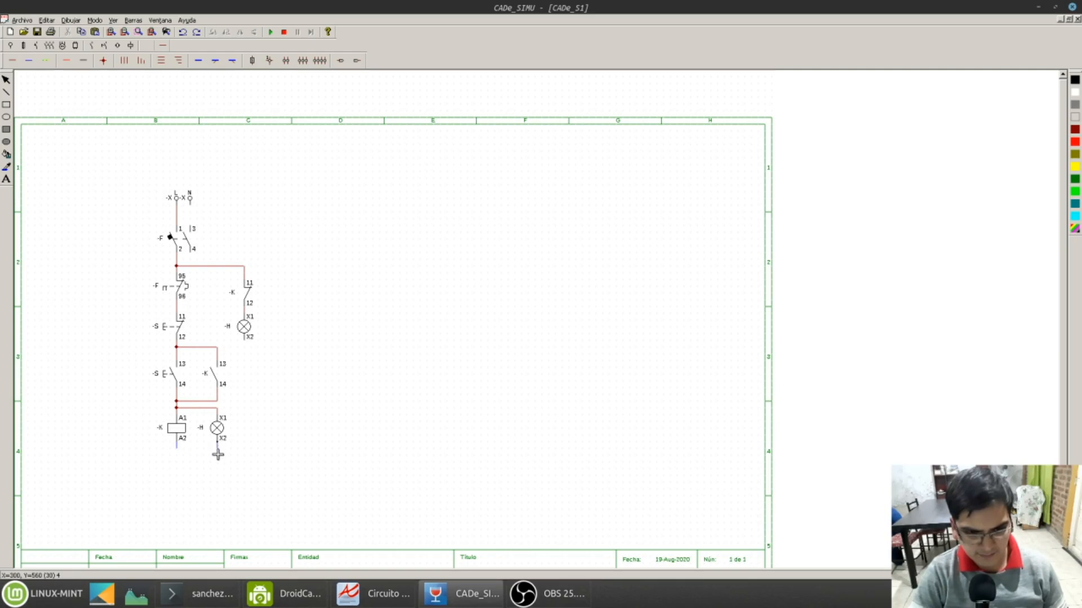
drag(179, 454, 244, 456)
drag(248, 344, 247, 452)
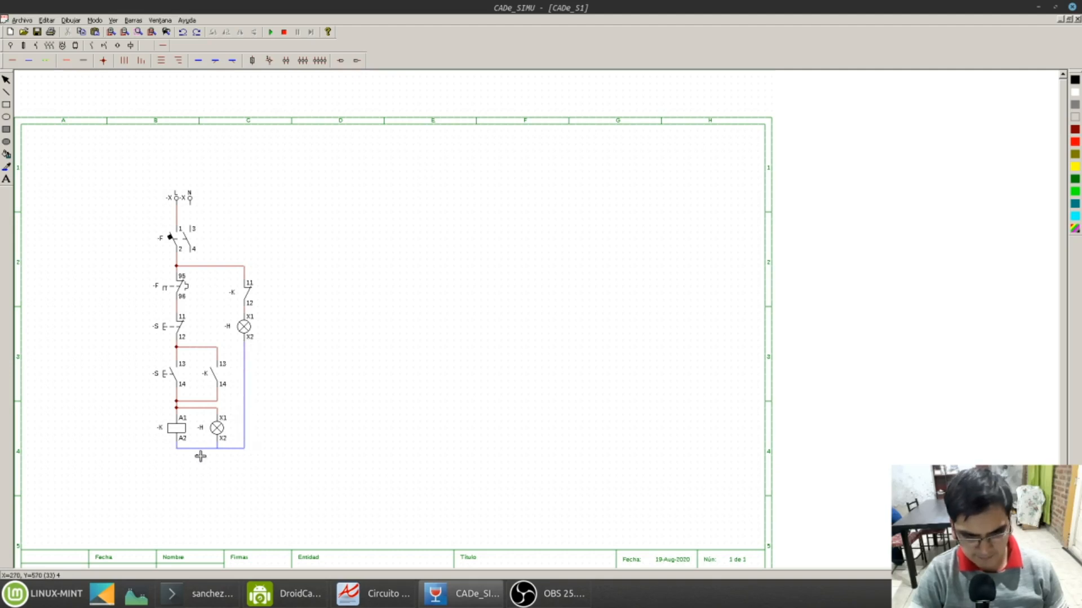
Step: Place connection nodes on the common neutral line under the coil, the lower lamp and the column C lamp branch
click(106, 64)
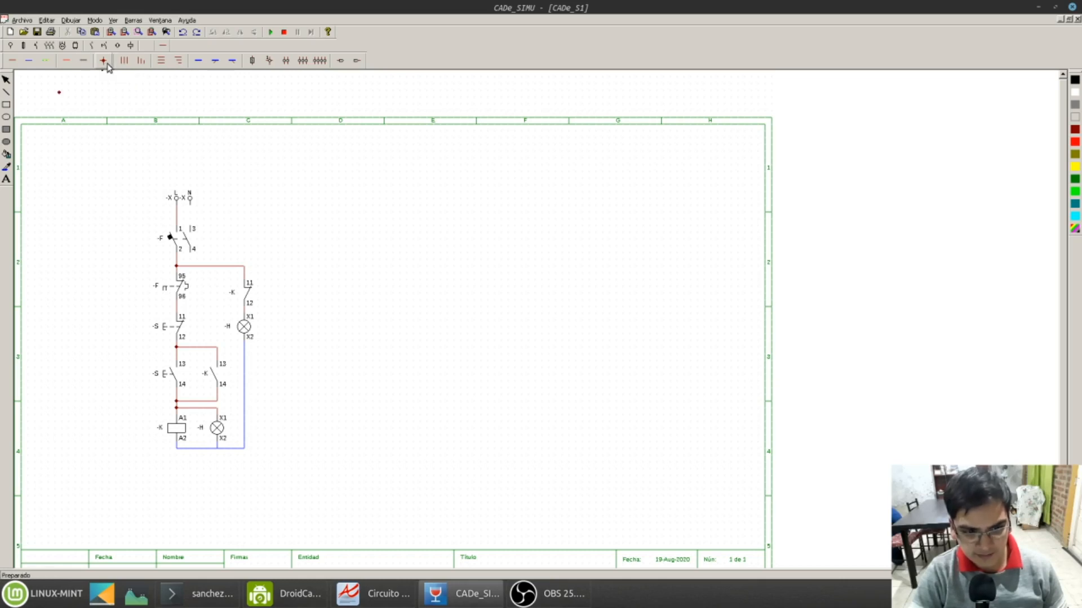
drag(223, 416, 222, 410)
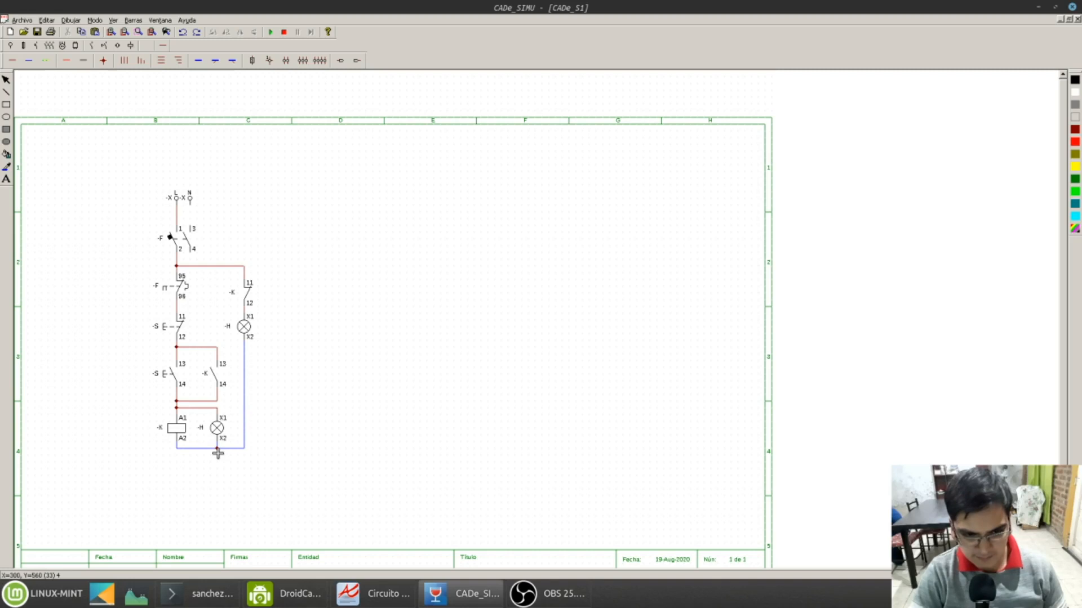
click(178, 453)
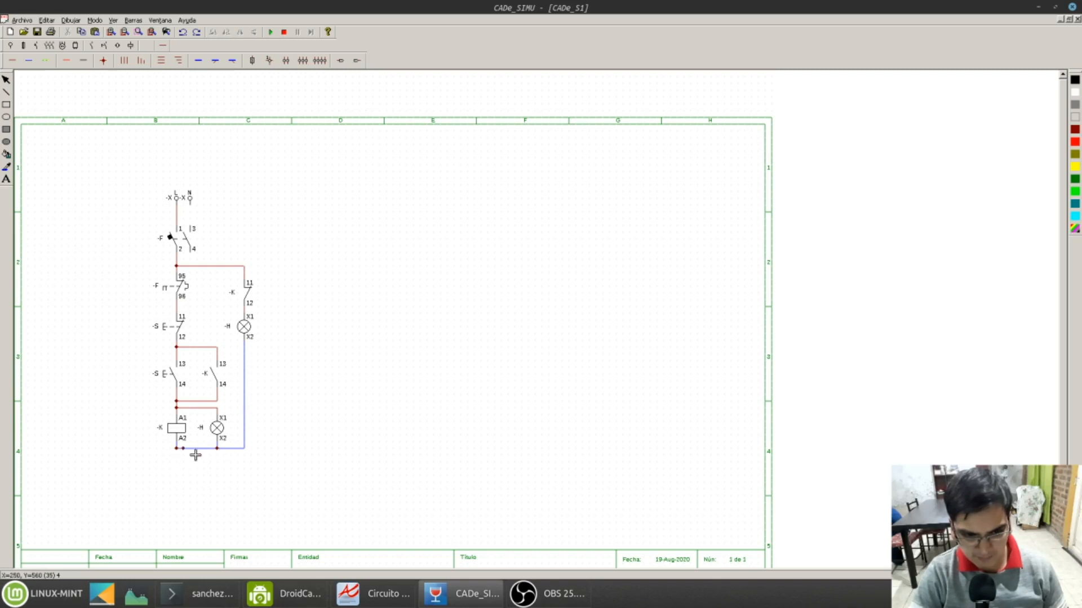
click(246, 451)
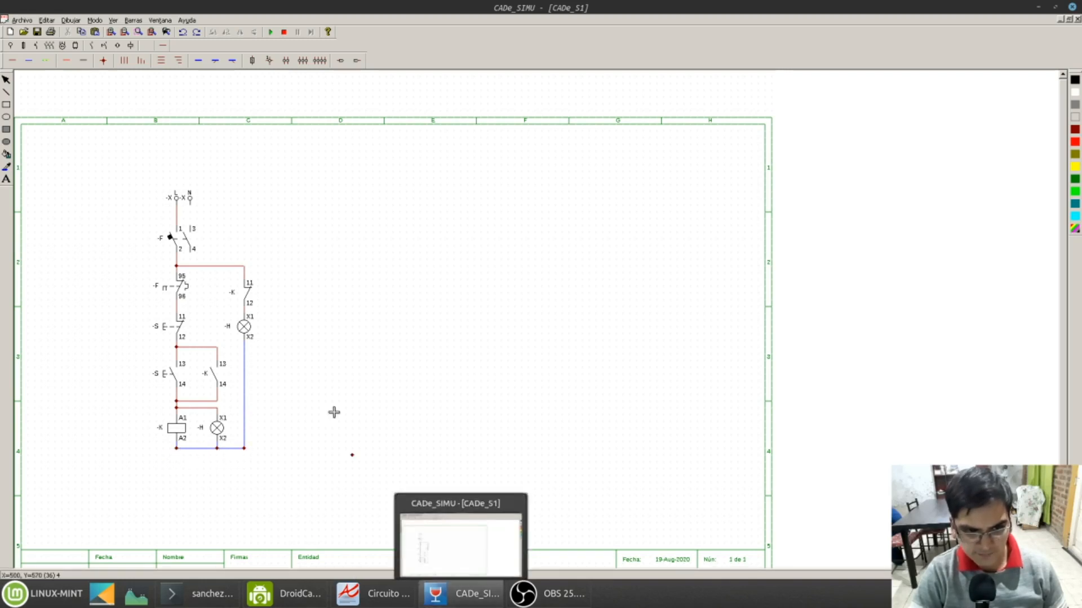
click(75, 212)
Step: Wire neutral from the N terminal to breaker terminal 3, and from terminal 4 around column C to the common neutral line
click(28, 61)
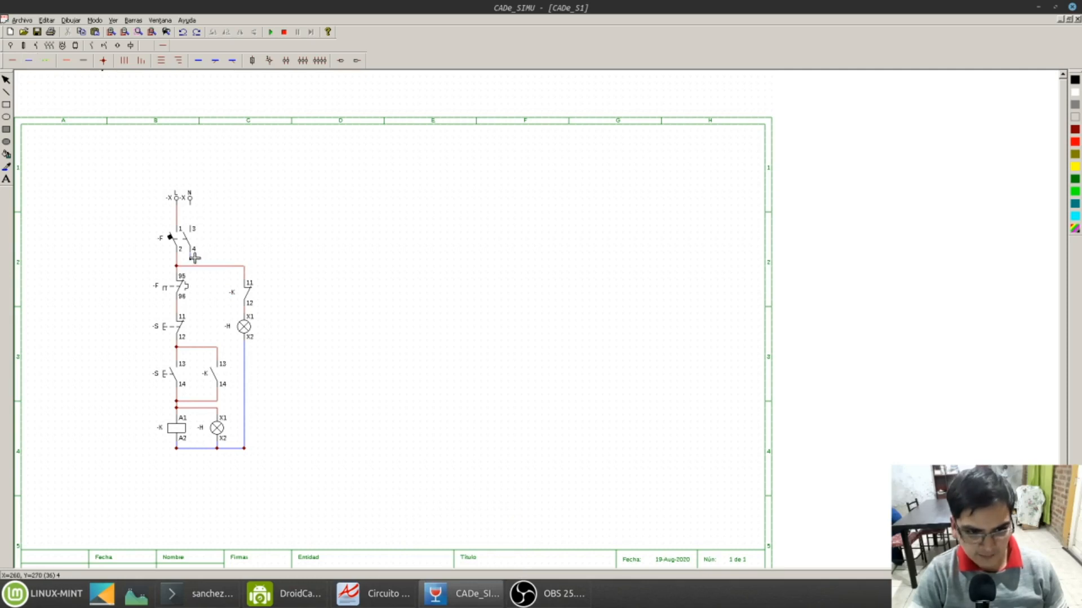
mouse_move(190, 259)
mouse_down()
mouse_move(261, 273)
mouse_move(265, 261)
mouse_move(264, 448)
mouse_up()
click(259, 453)
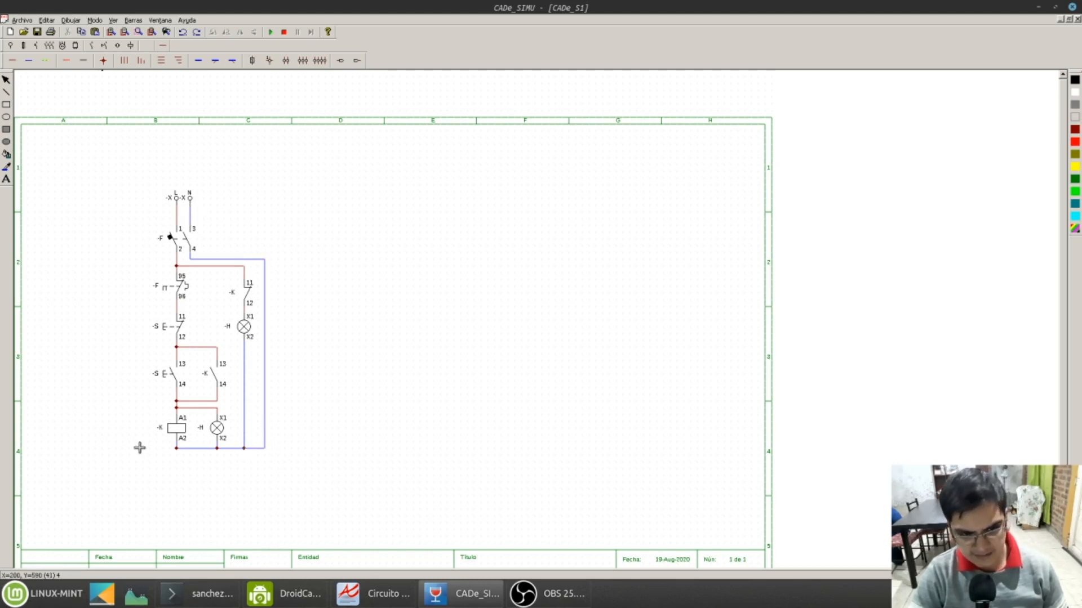
Step: Add the text label MANDO above the L and N terminals of the control circuit
click(6, 182)
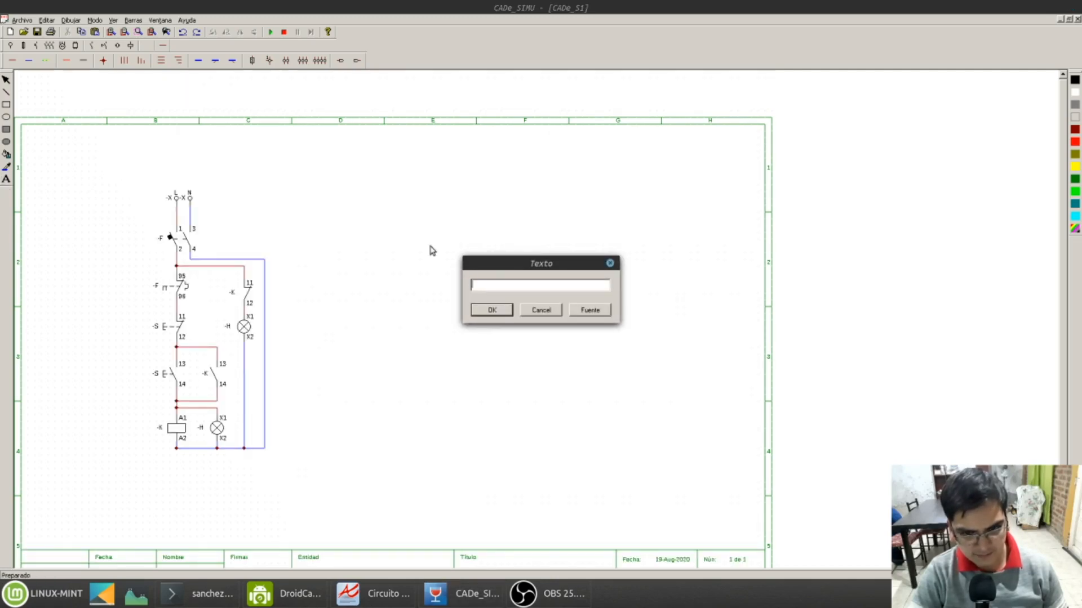
text(MANDO)
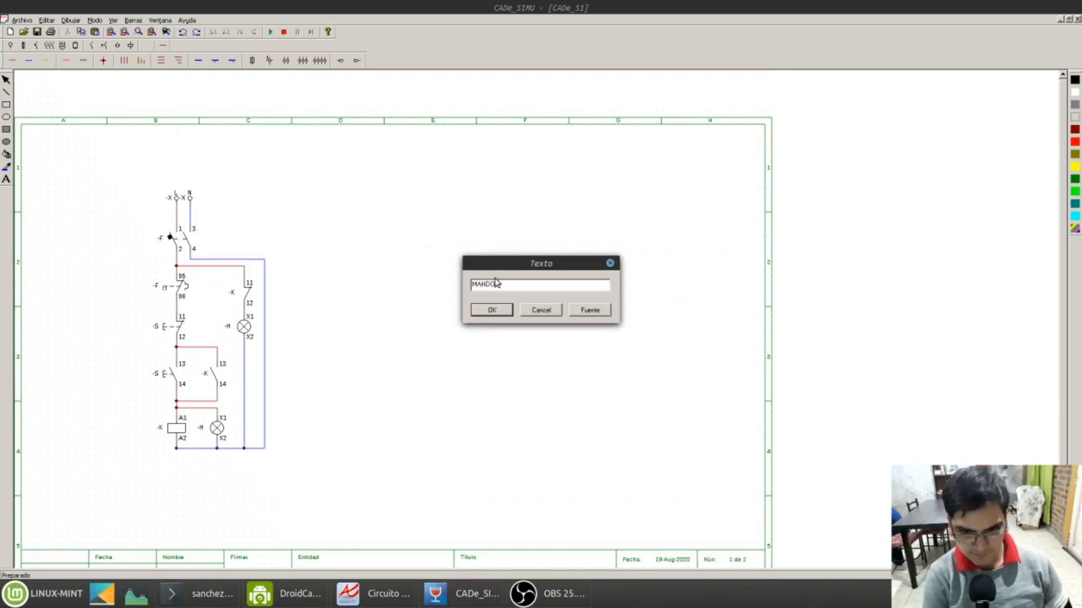
click(490, 309)
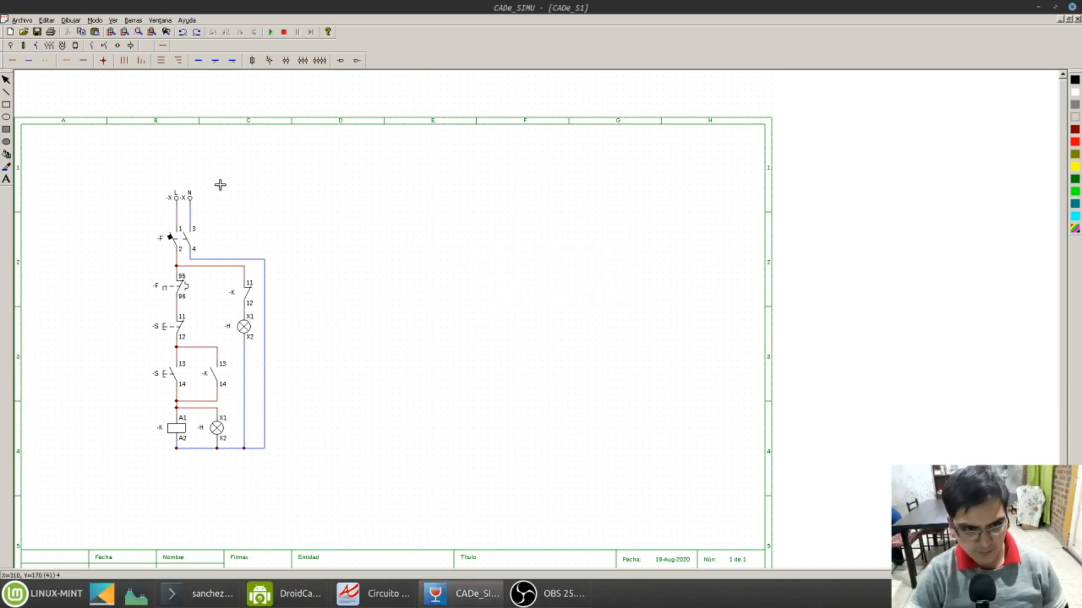
click(173, 176)
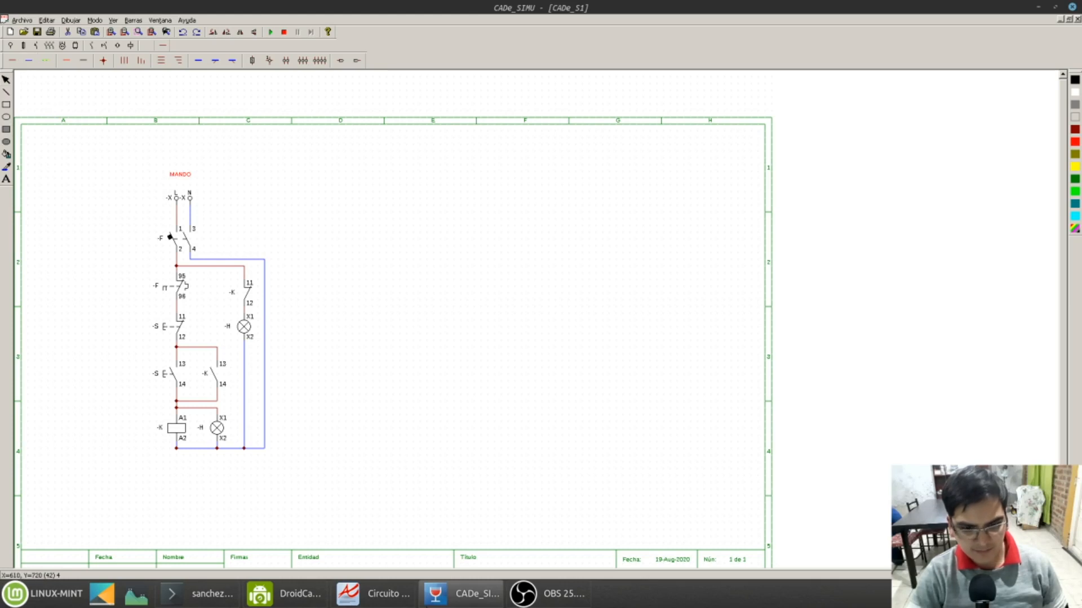
Step: Check the POTENCIA diagram in the PDF, then place a three-pole circuit breaker in column D of the CADe_SIMU drawing, level with the two-pole breaker
click(374, 594)
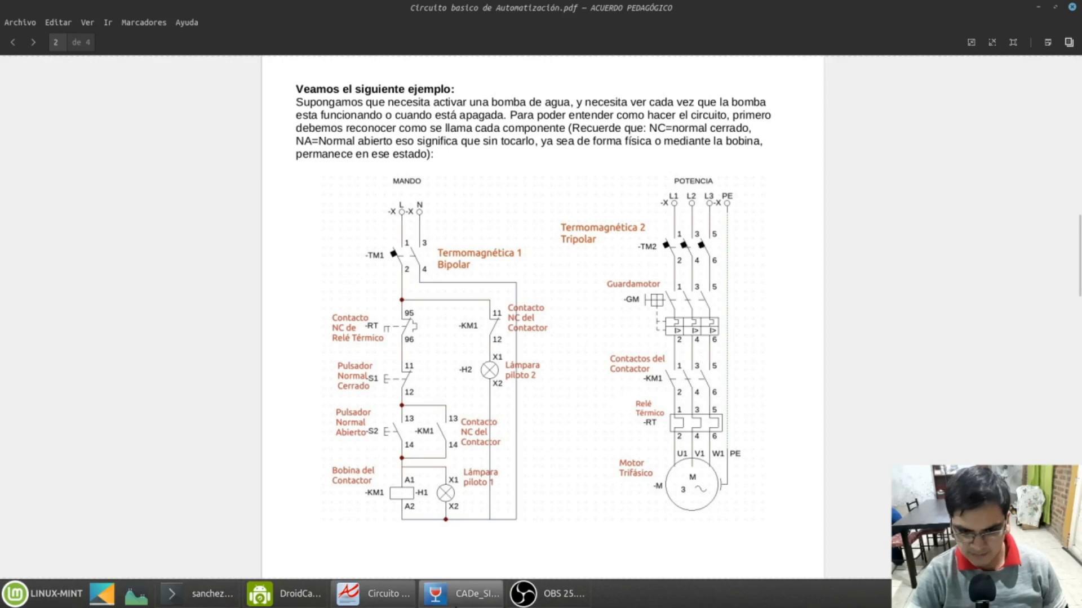
click(462, 594)
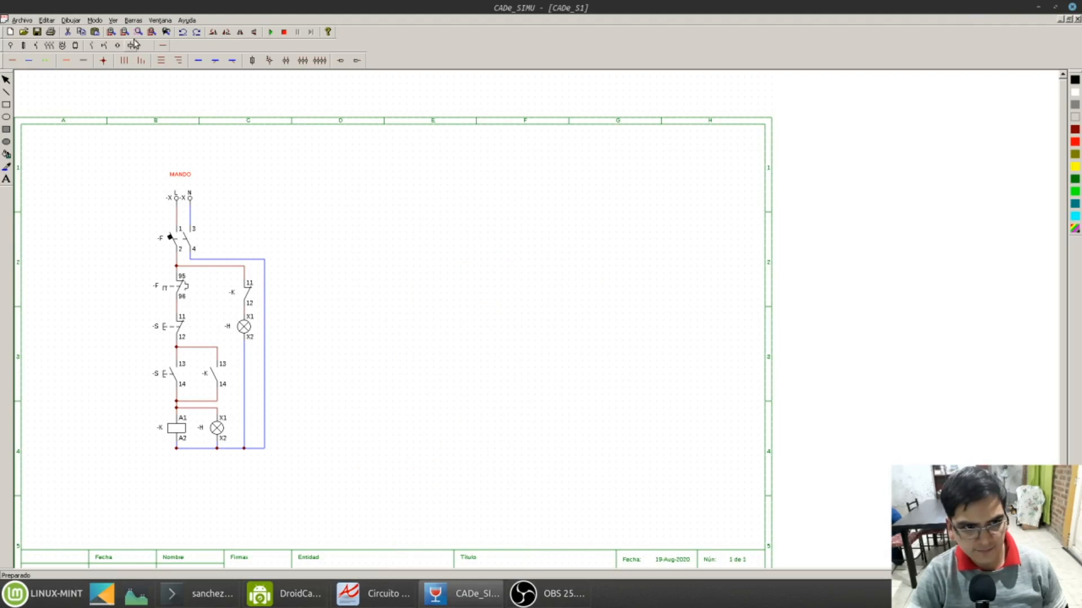
click(51, 47)
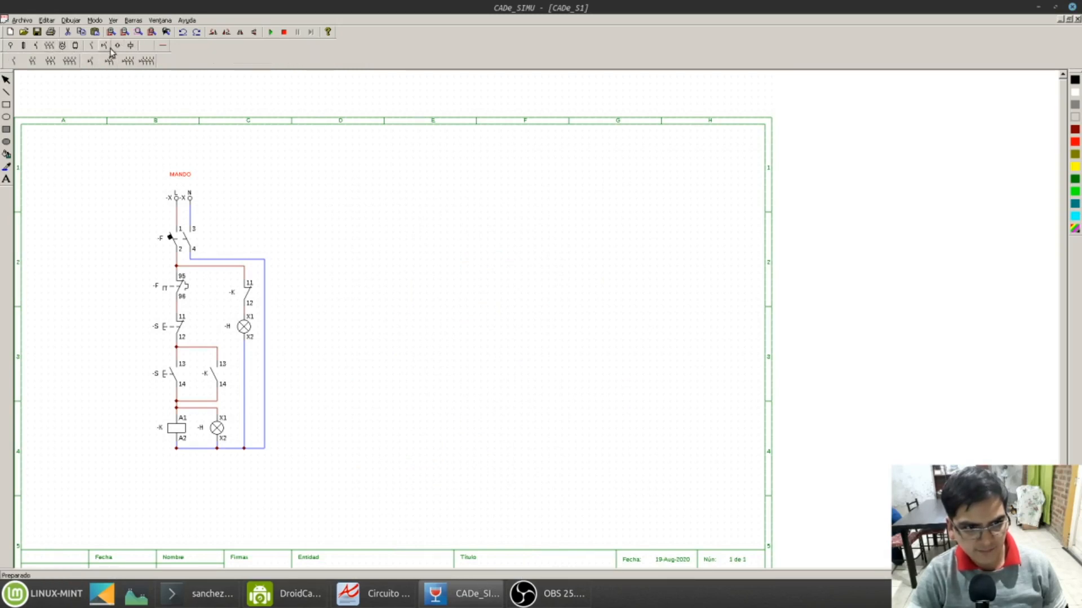
click(35, 46)
click(90, 62)
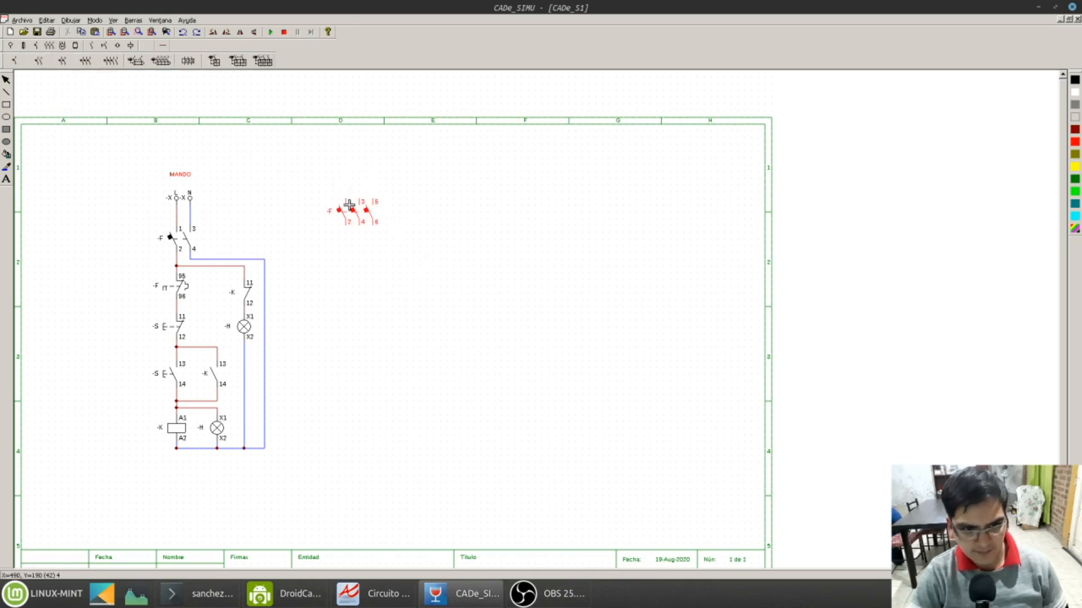
click(362, 230)
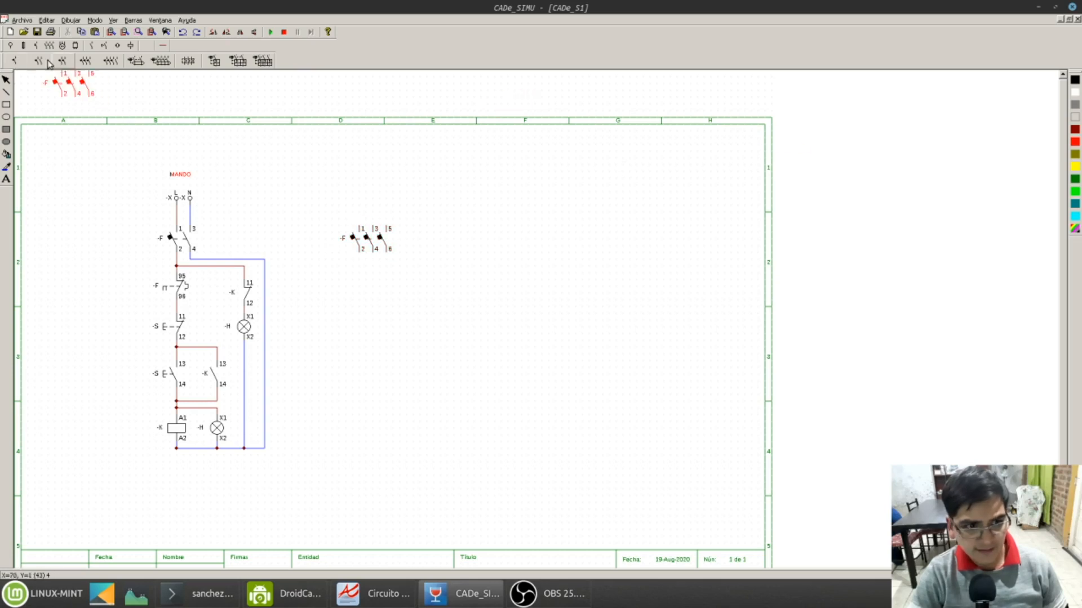
Step: Place the L1, L2, L3 and PE supply terminals directly above the three-pole breaker
click(10, 45)
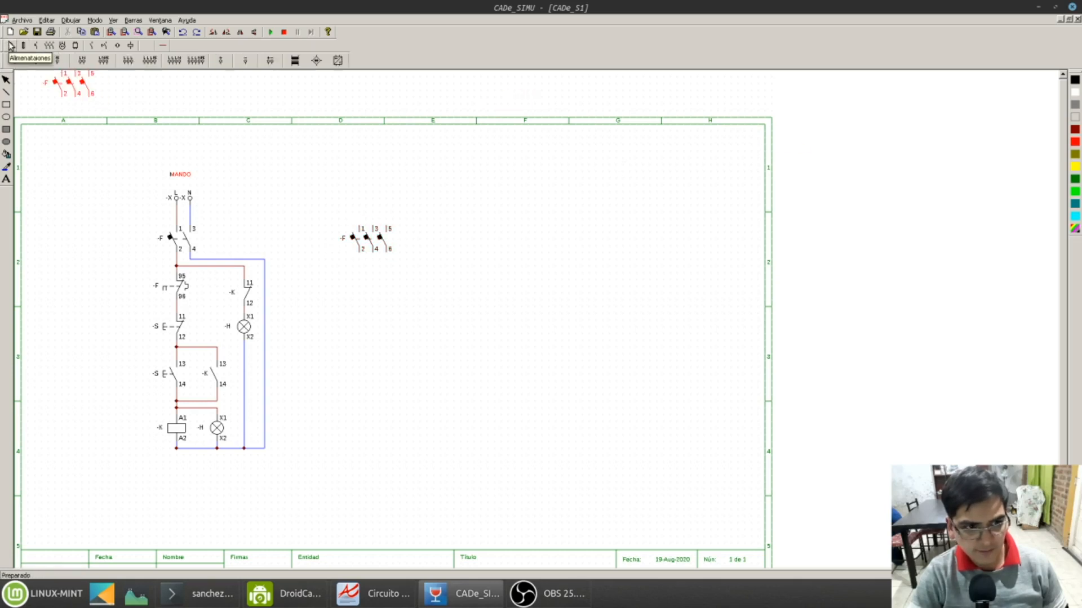
click(150, 62)
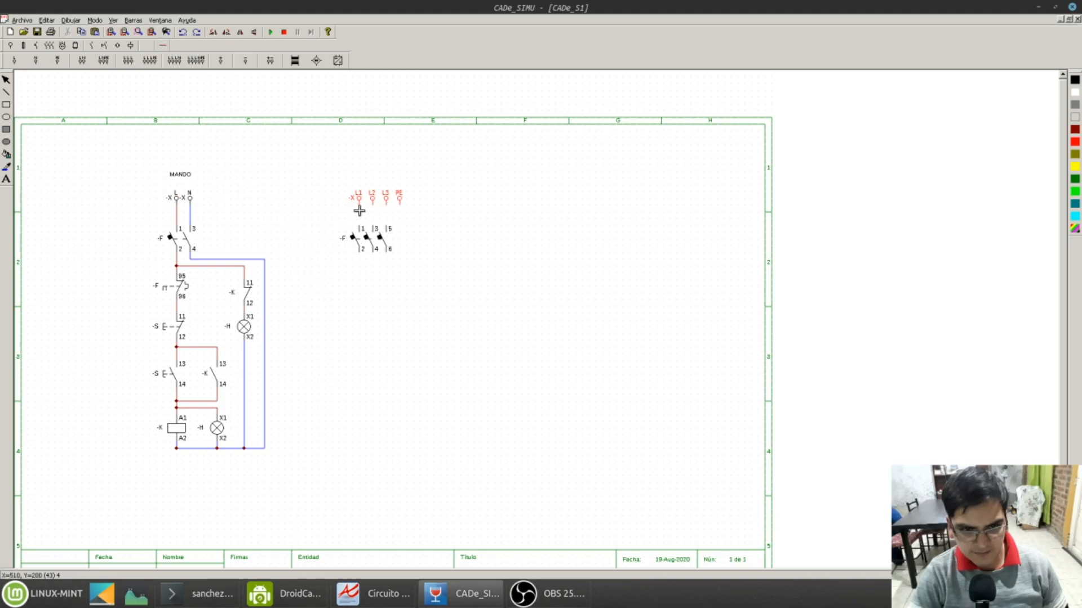
click(361, 211)
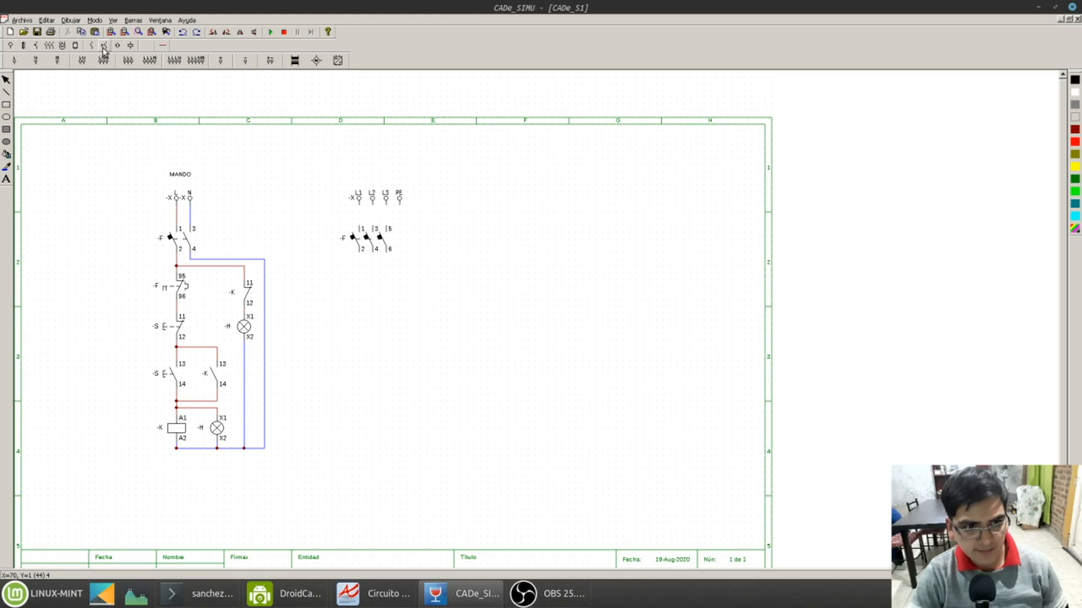
Step: Place a three-pole motor protection breaker (Disyuntor III) directly below the three-pole circuit breaker, aligned with its poles
click(49, 46)
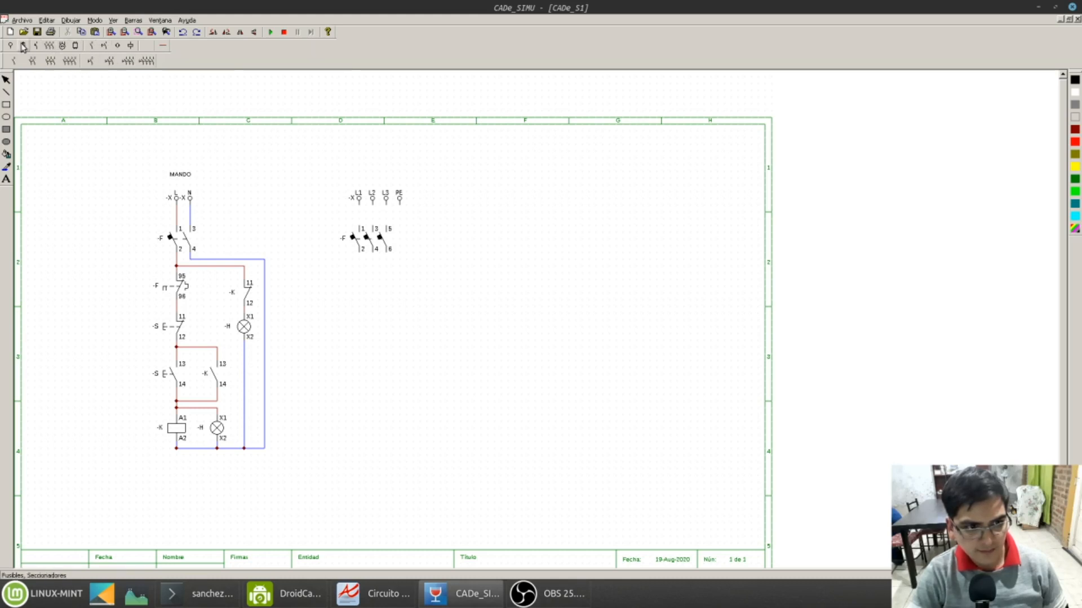
click(92, 47)
click(93, 47)
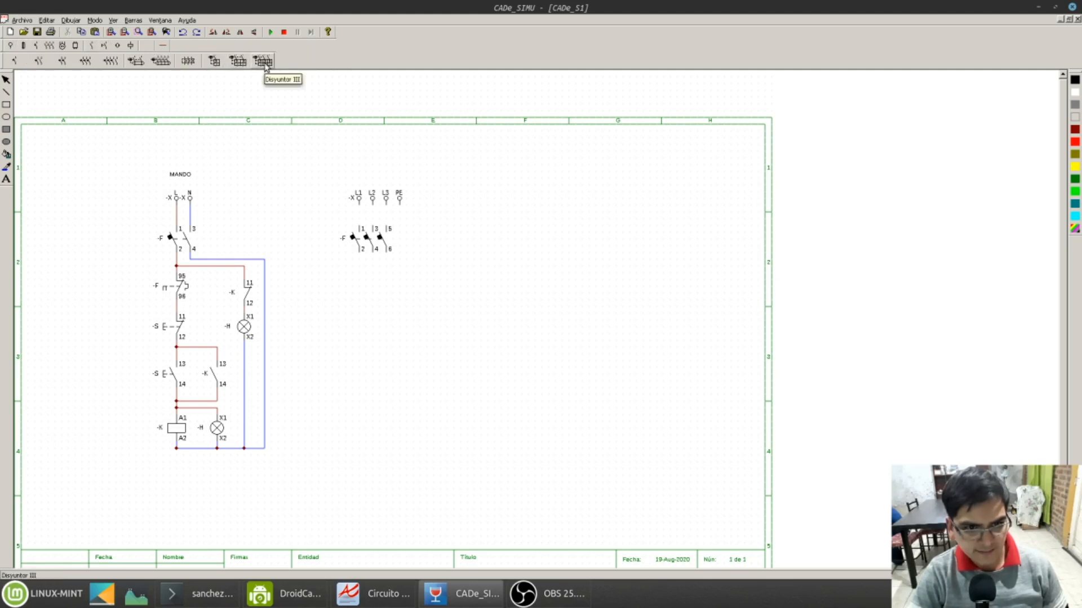
click(265, 62)
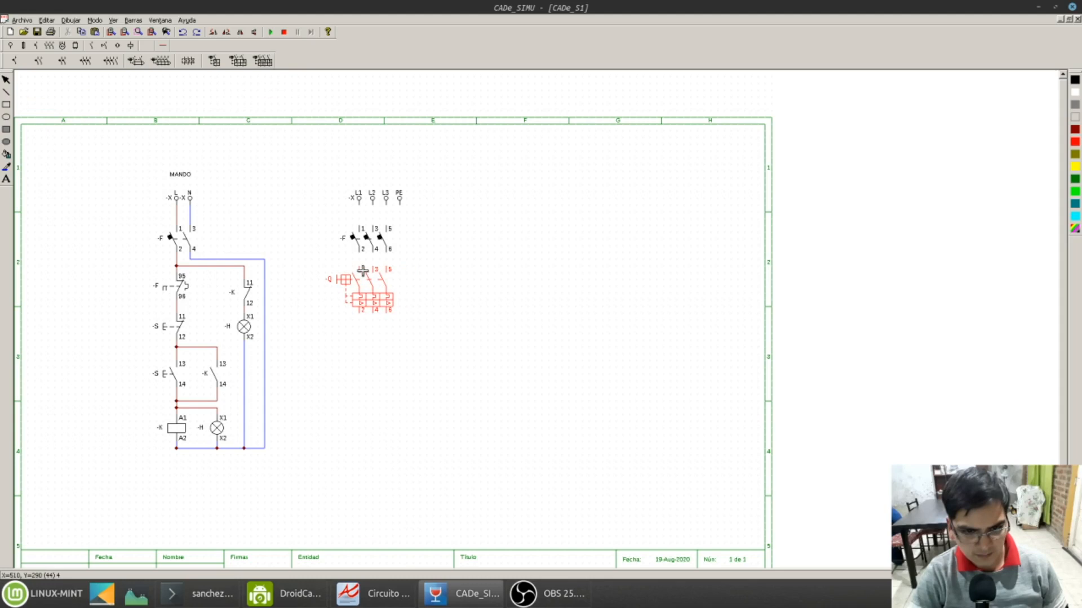
click(363, 268)
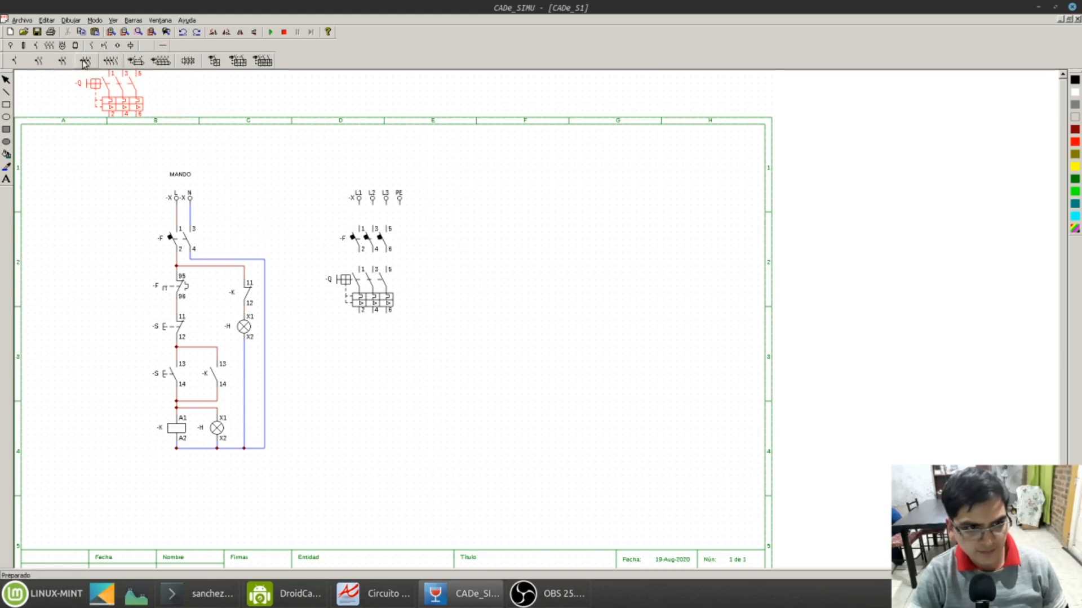
Step: Place three-pole contactor contacts (Contactor III) below the motor protection breaker, aligned with its poles
click(49, 45)
click(50, 61)
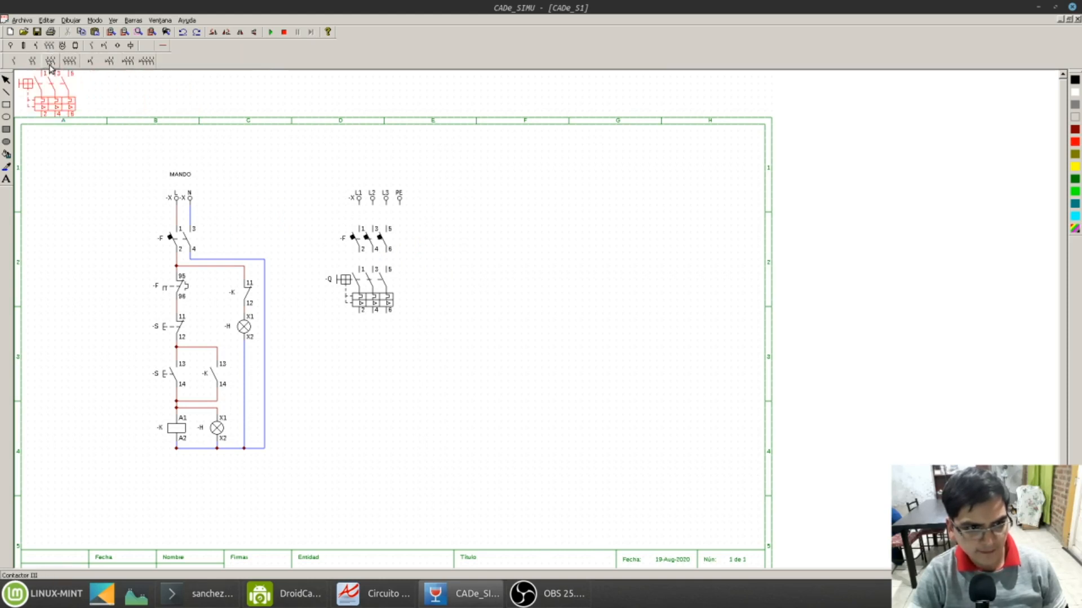
click(361, 335)
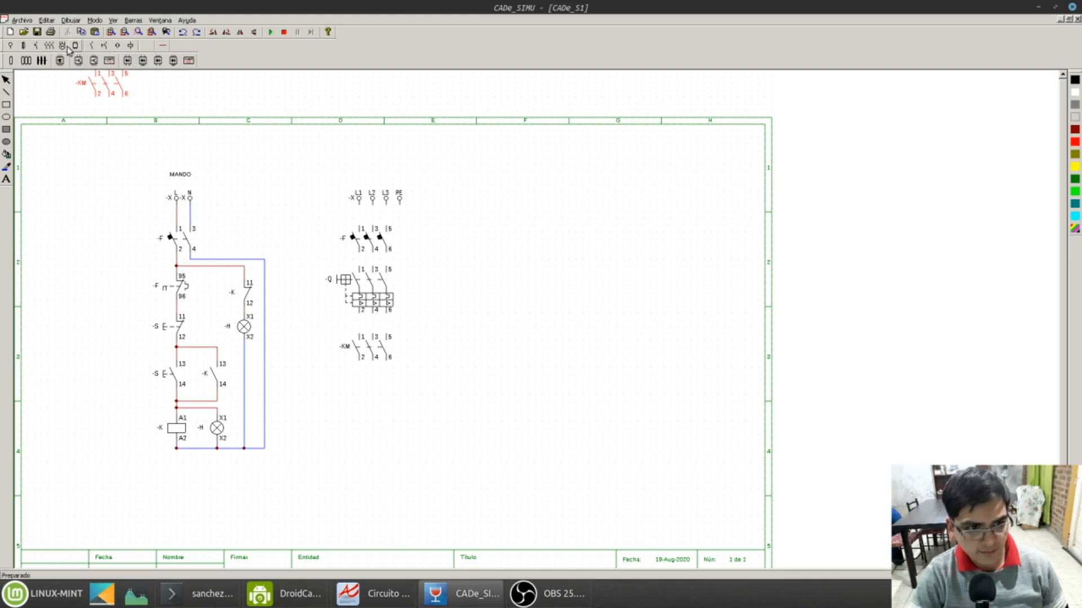
Step: Place a three-pole thermal relay below the power contactor contacts, aligned with their poles
click(36, 46)
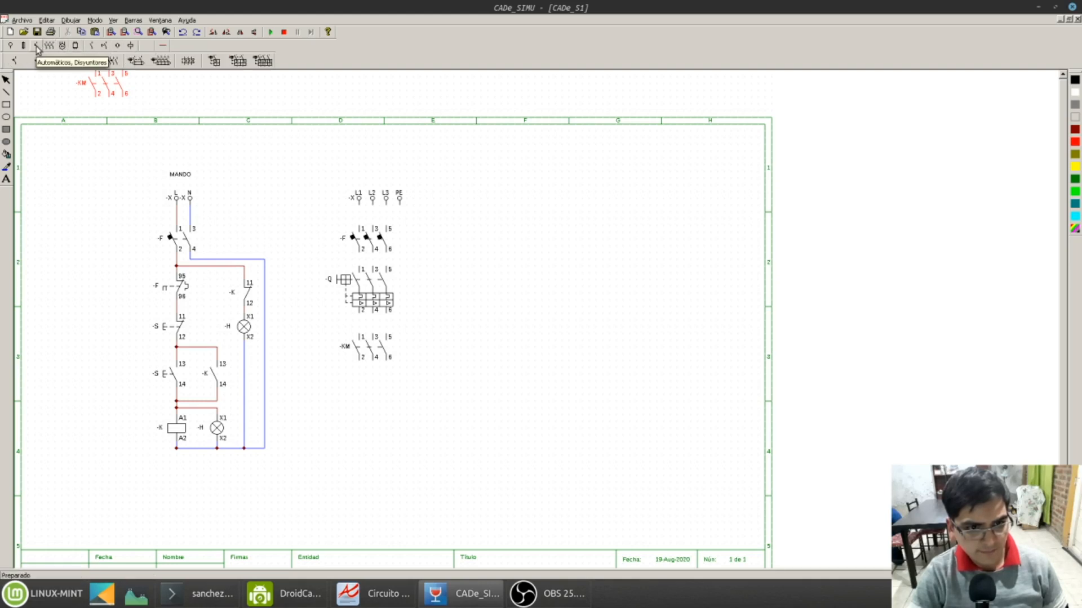
click(188, 61)
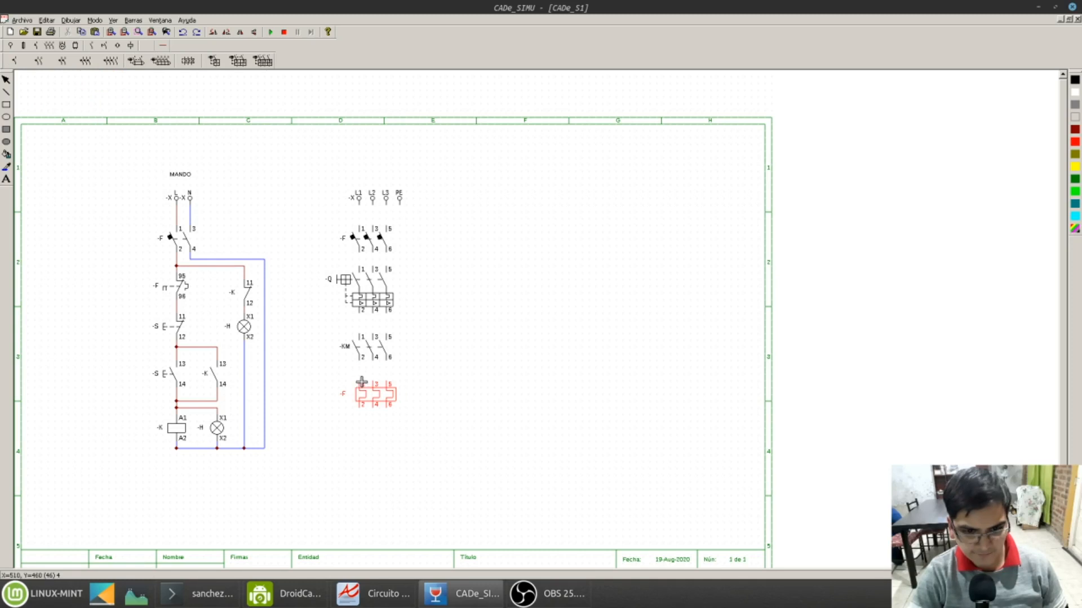
click(362, 379)
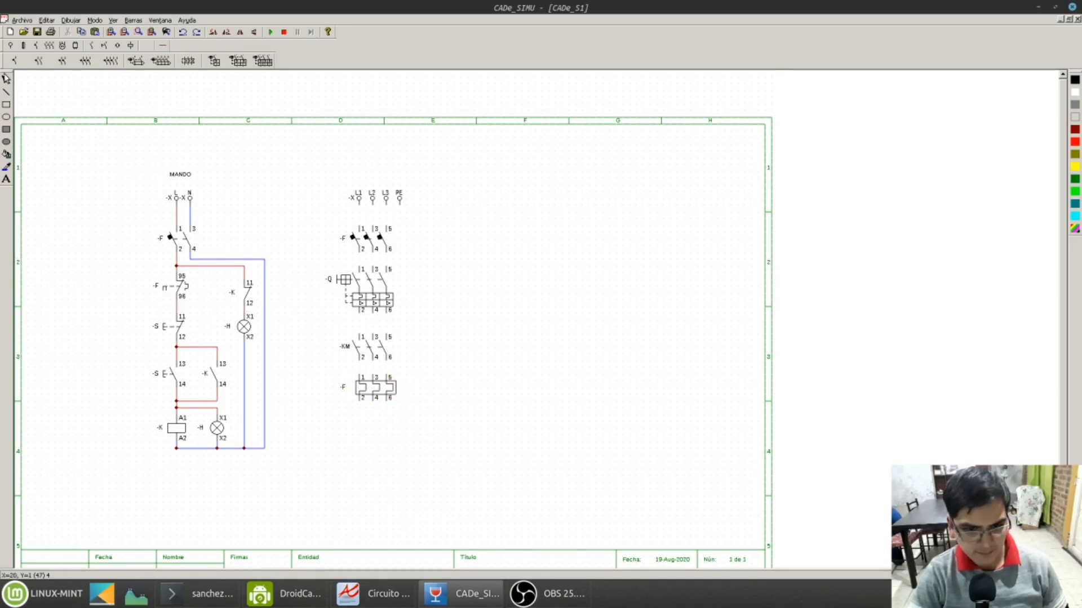
Step: Place a three-phase motor with U1, V1, W1 and PE terminals directly below the thermal relay
click(62, 45)
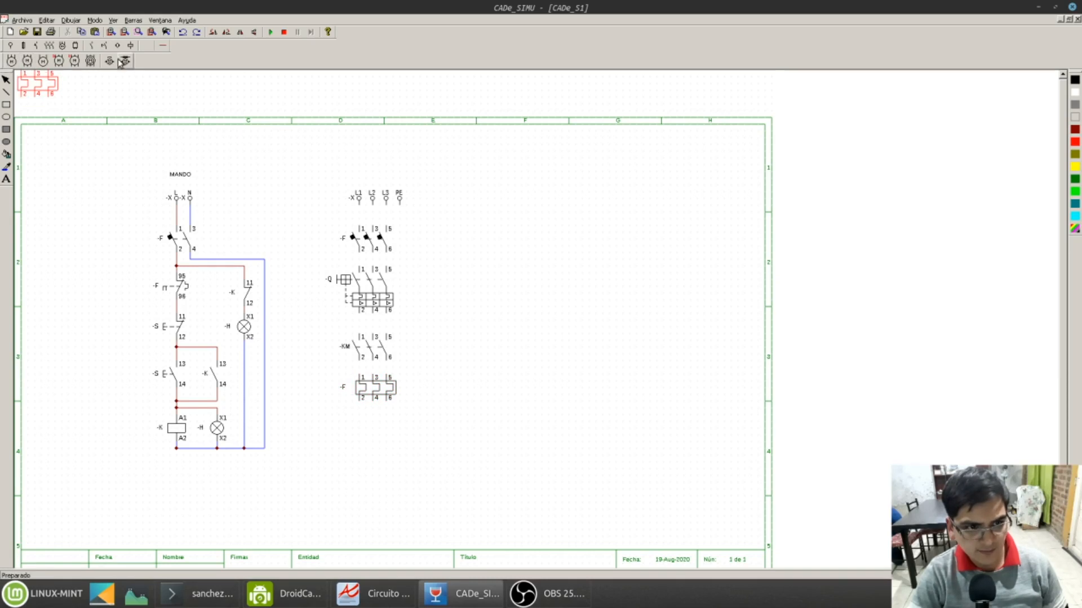
click(12, 63)
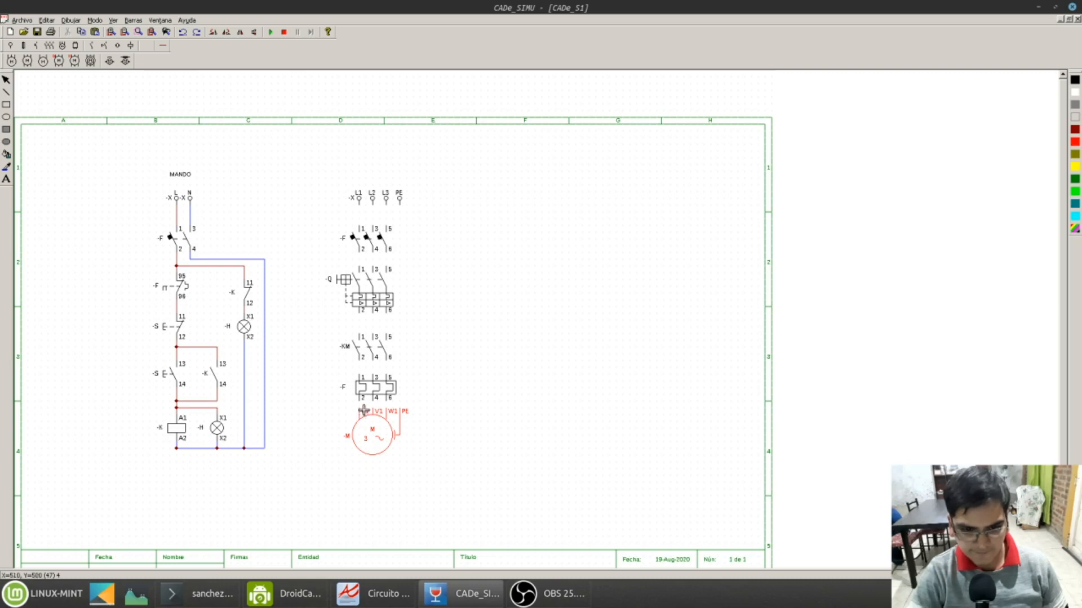
click(363, 411)
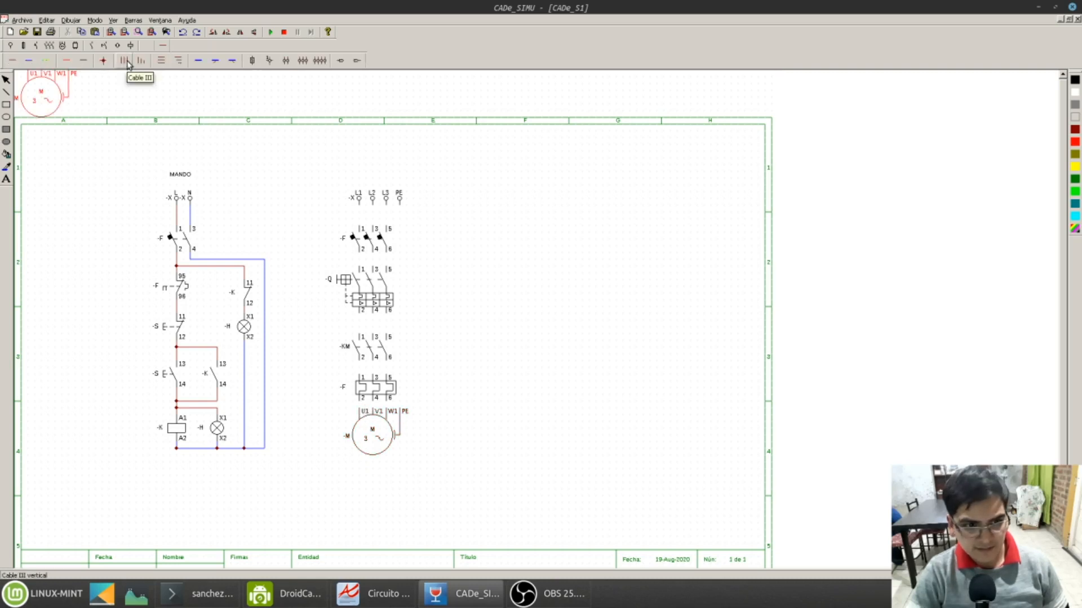
Step: Wire the three phases through the power circuit from L1, L2, L3 to the motor, and connect the motor's PE with protection cable
click(27, 61)
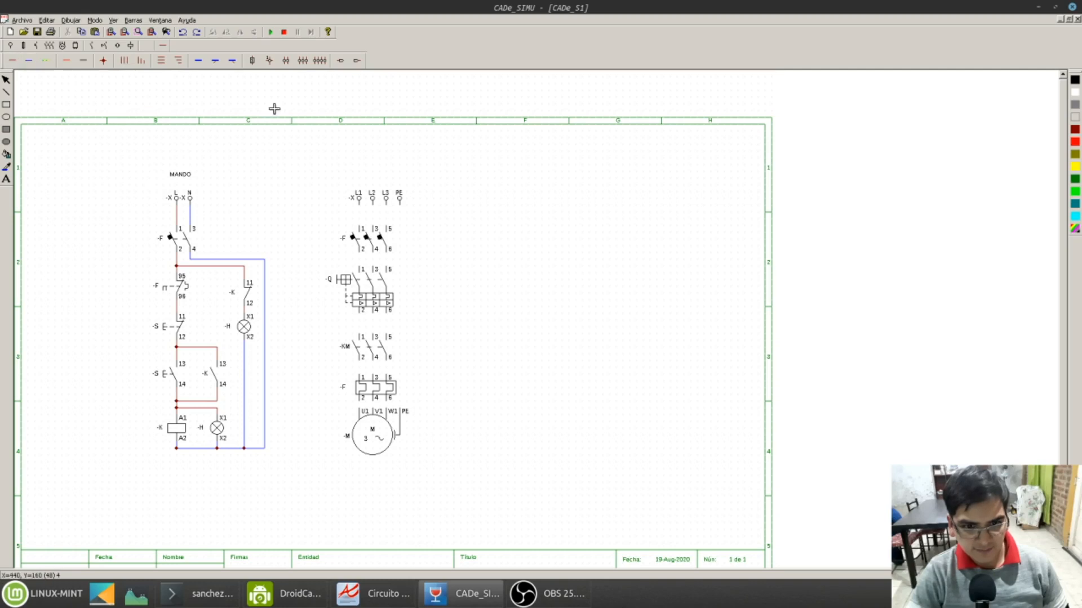
click(121, 63)
drag(363, 207, 364, 227)
drag(362, 255, 365, 266)
drag(361, 316, 359, 409)
click(49, 63)
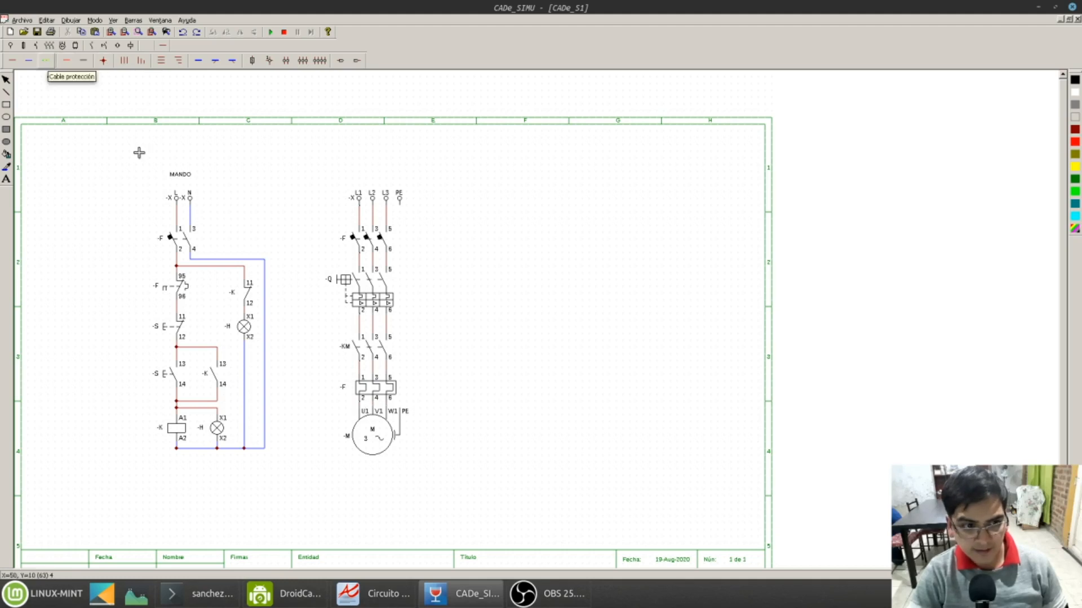
drag(400, 418, 400, 211)
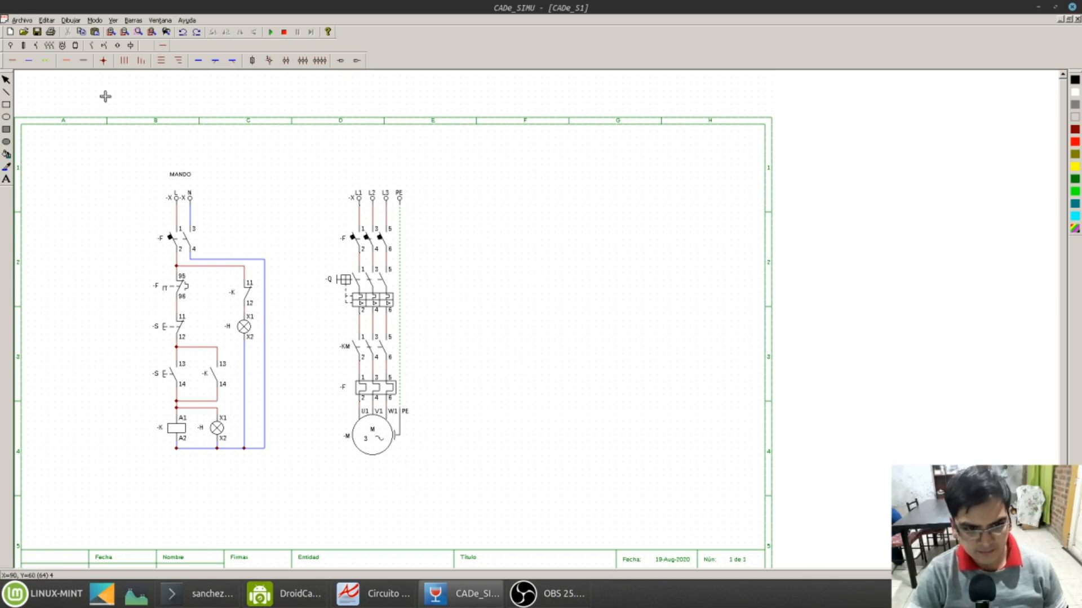
Step: Add the text label POTENCIA above the supply terminals of the power circuit
click(7, 179)
click(378, 169)
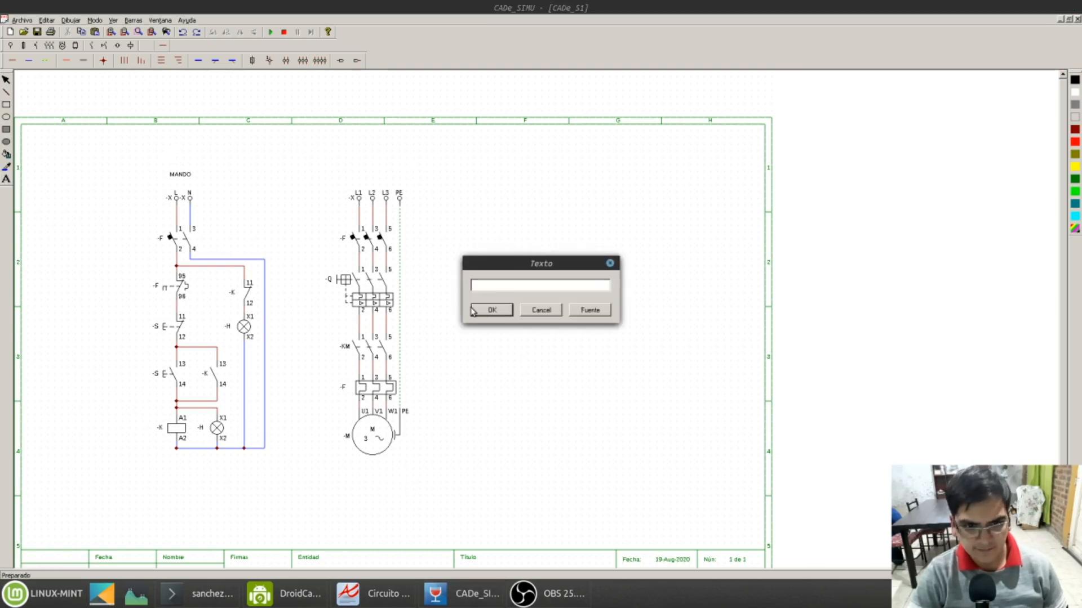
text(PO)
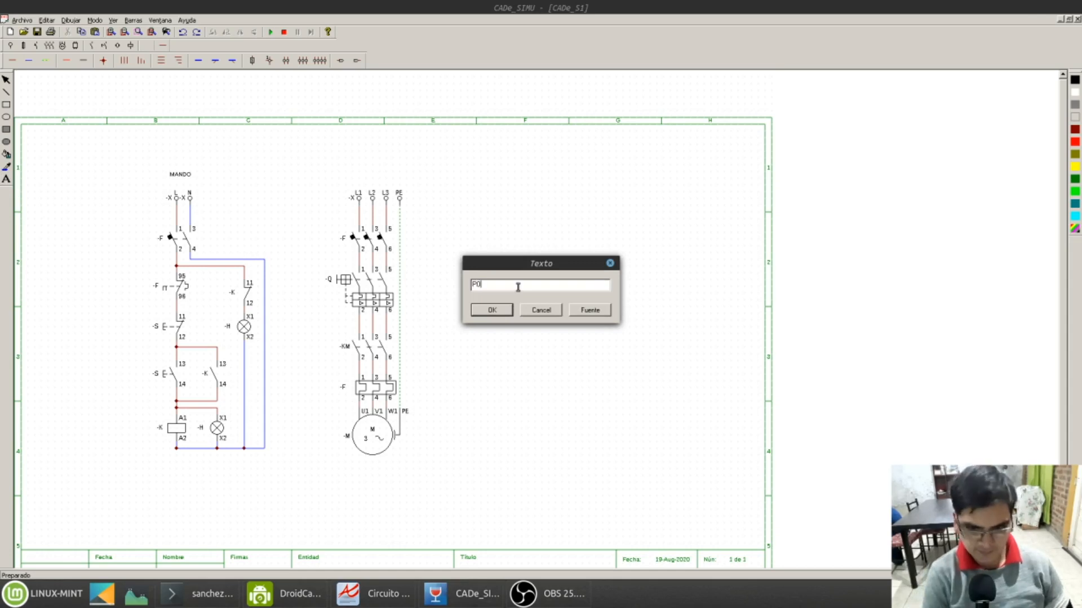
text(TENCIA)
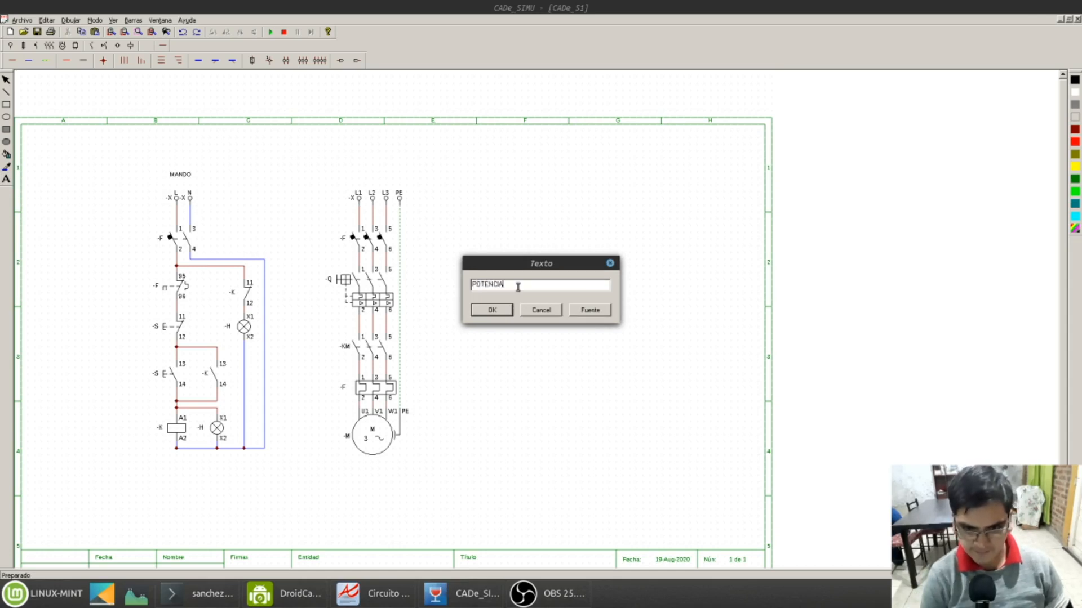
click(490, 308)
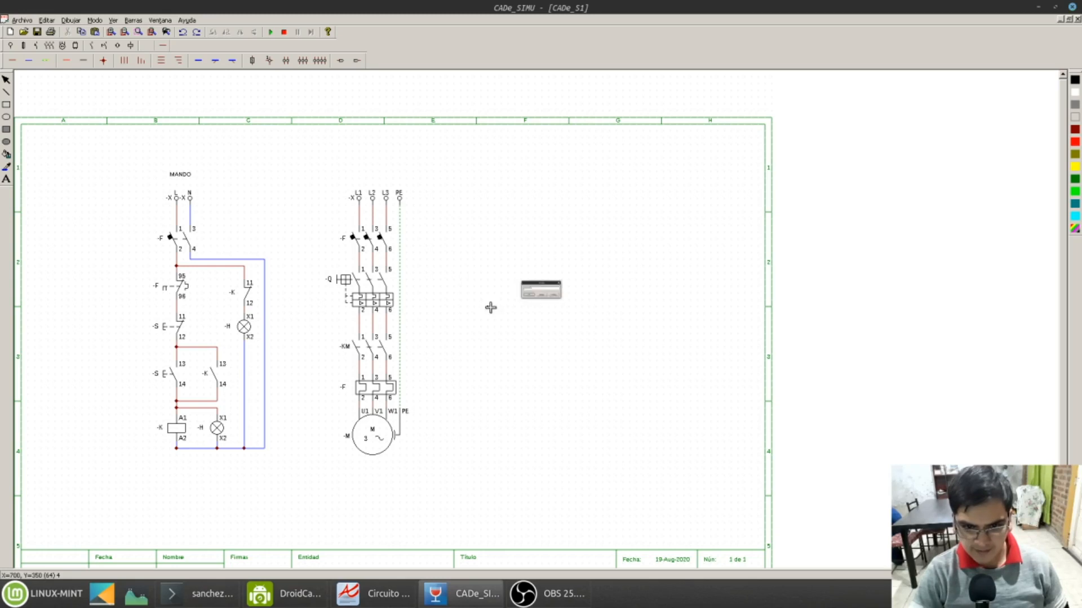
click(361, 175)
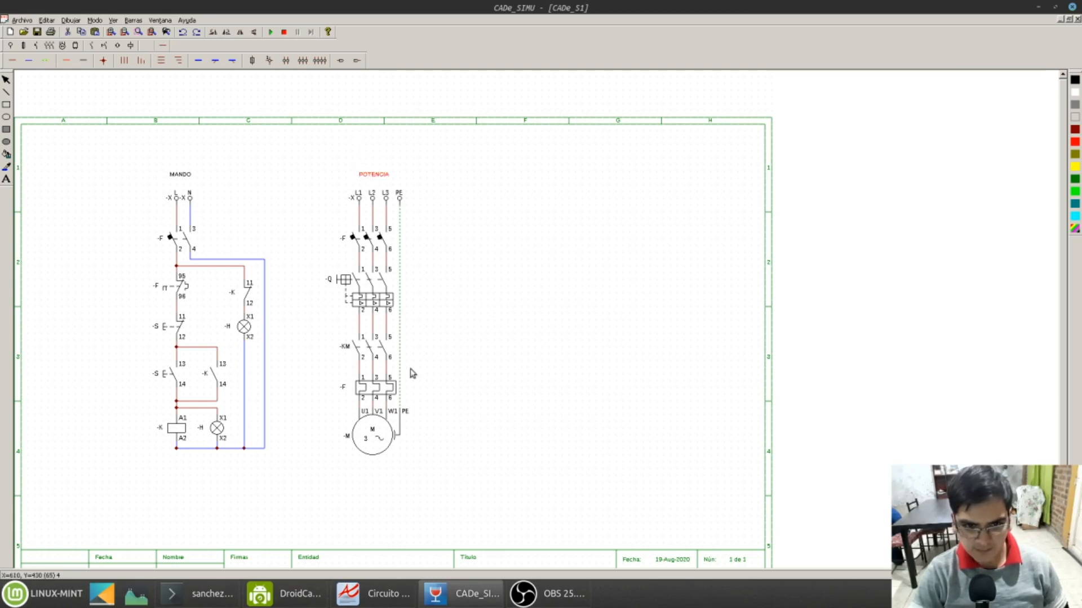
Step: Rename the two-pole circuit breaker in the control circuit as -TM1
scroll(152, 400, down, 1)
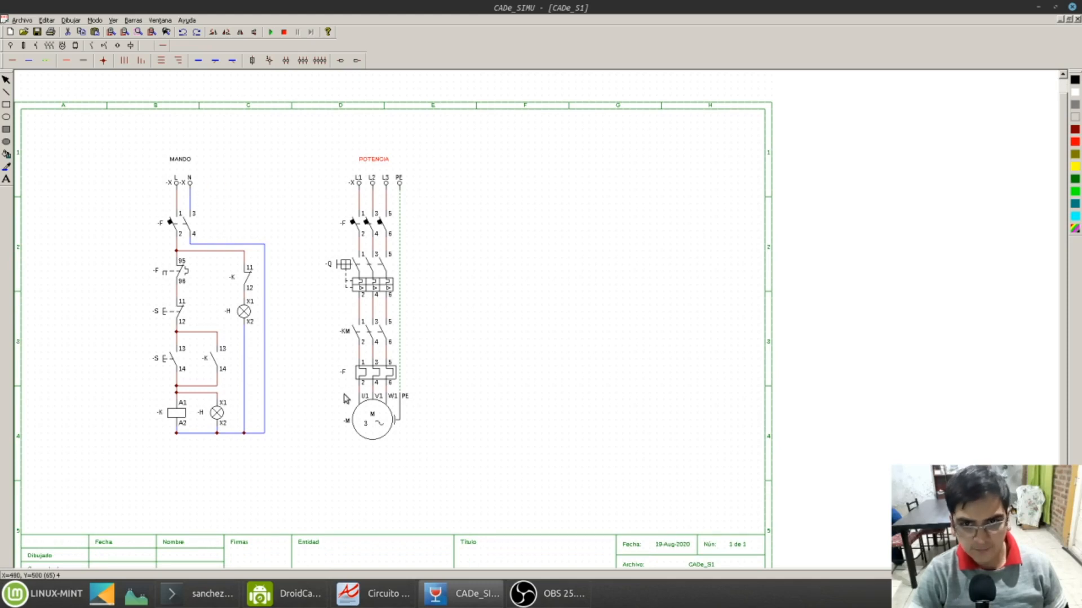
click(170, 232)
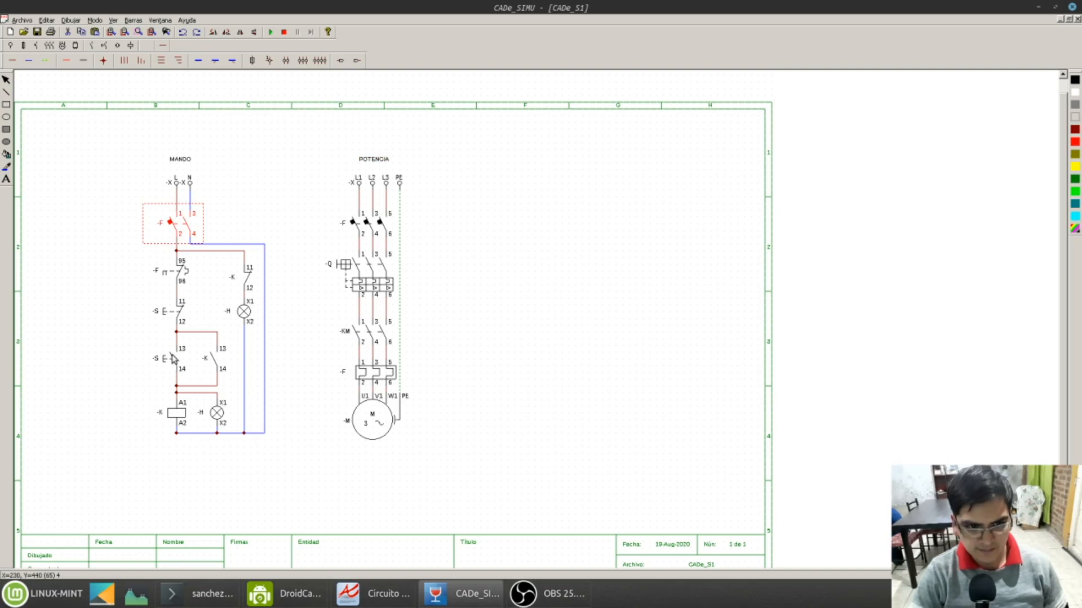
double_click(169, 226)
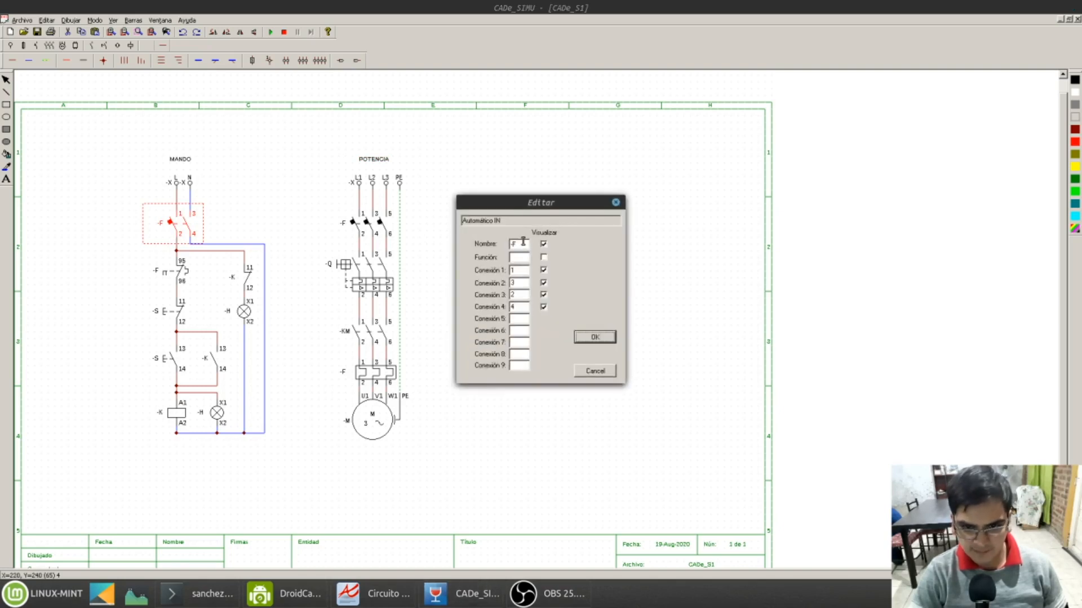
click(591, 371)
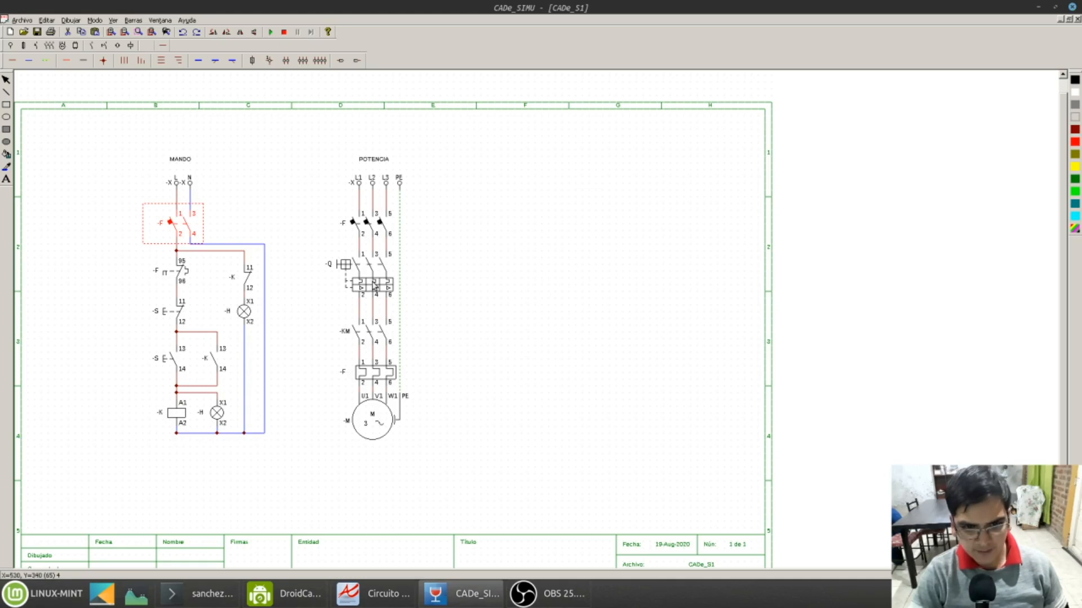
double_click(176, 228)
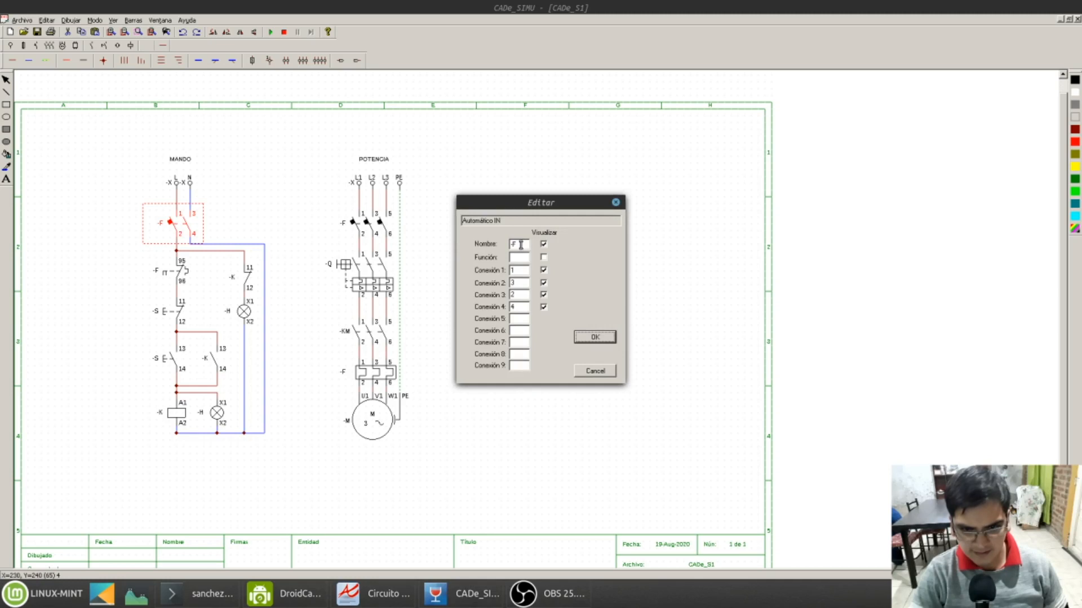
key(BackSpace)
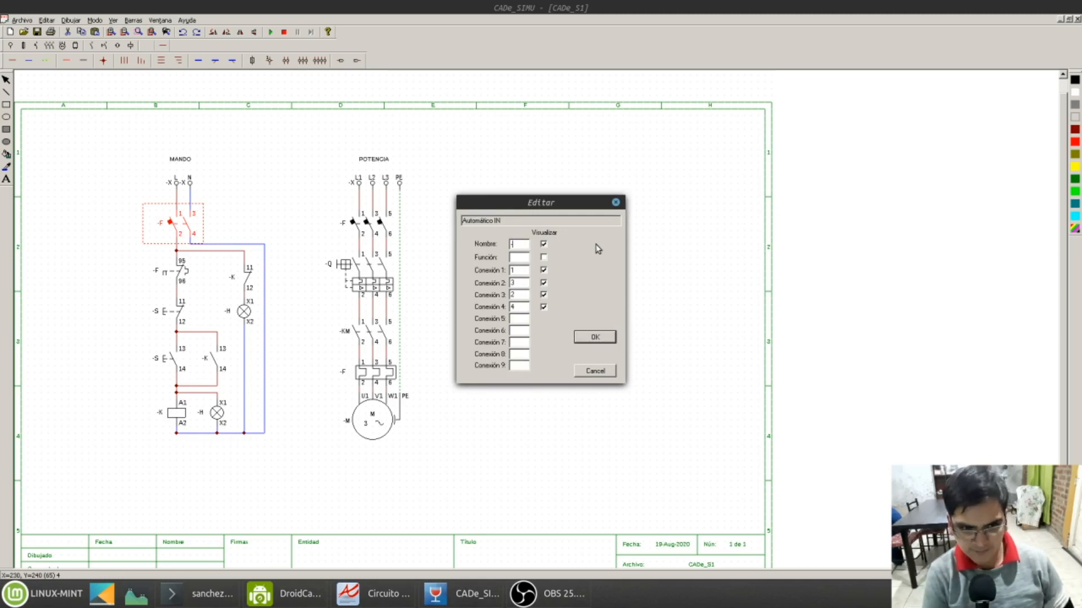
text(TM)
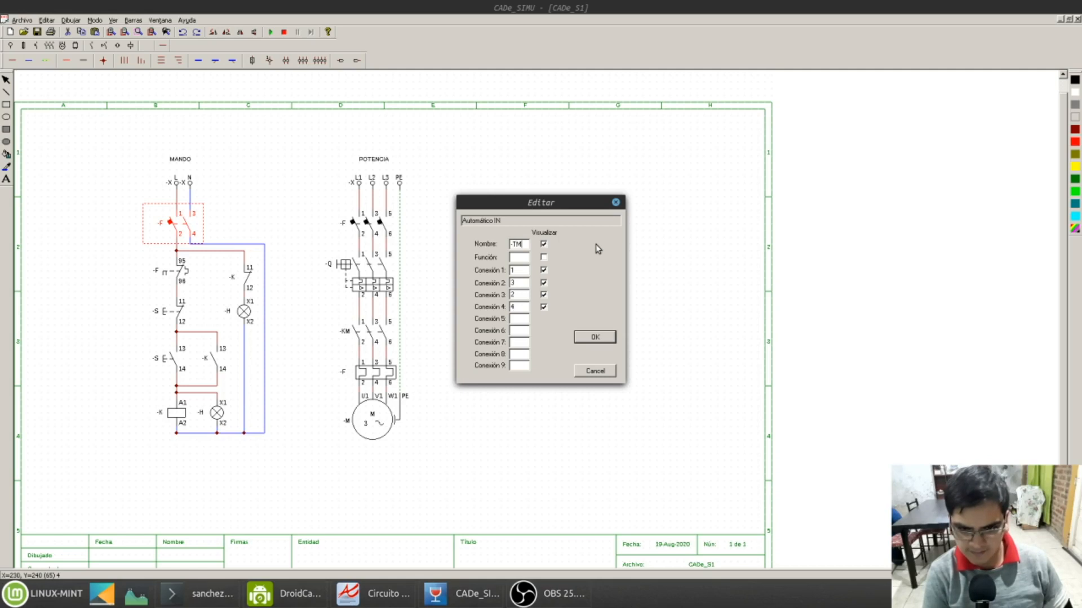
text(1)
click(594, 338)
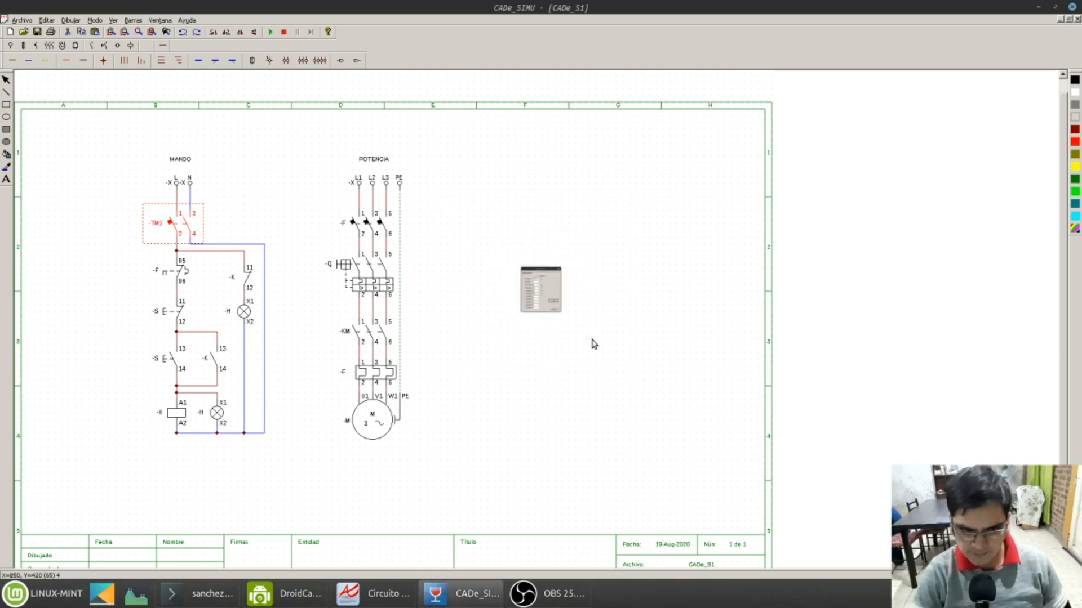
Step: Rename the three-pole circuit breaker in the power circuit as -TM2
double_click(356, 227)
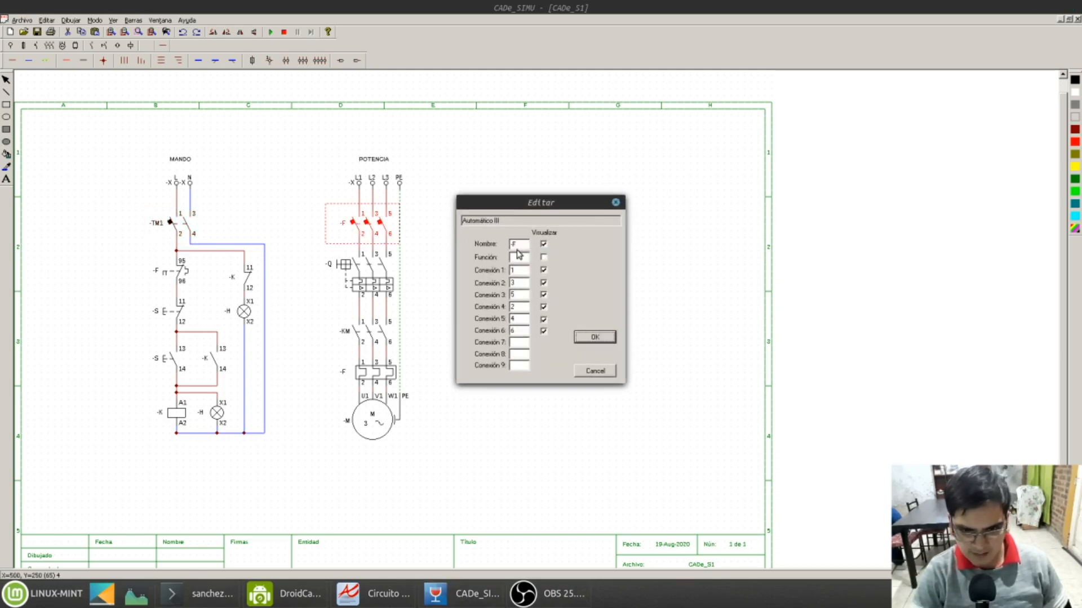
text(-TM2)
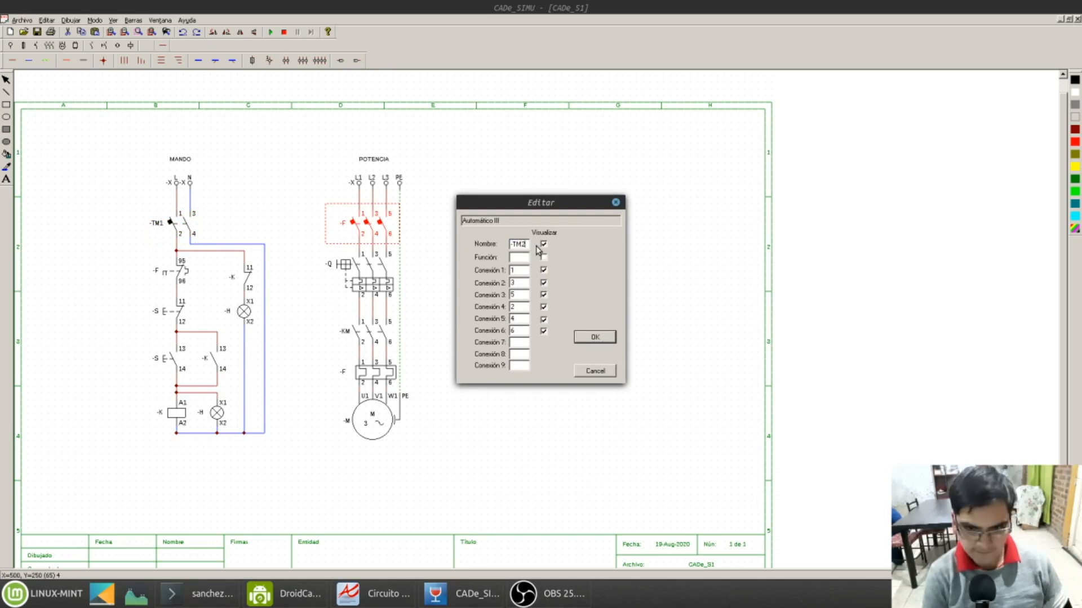
click(602, 338)
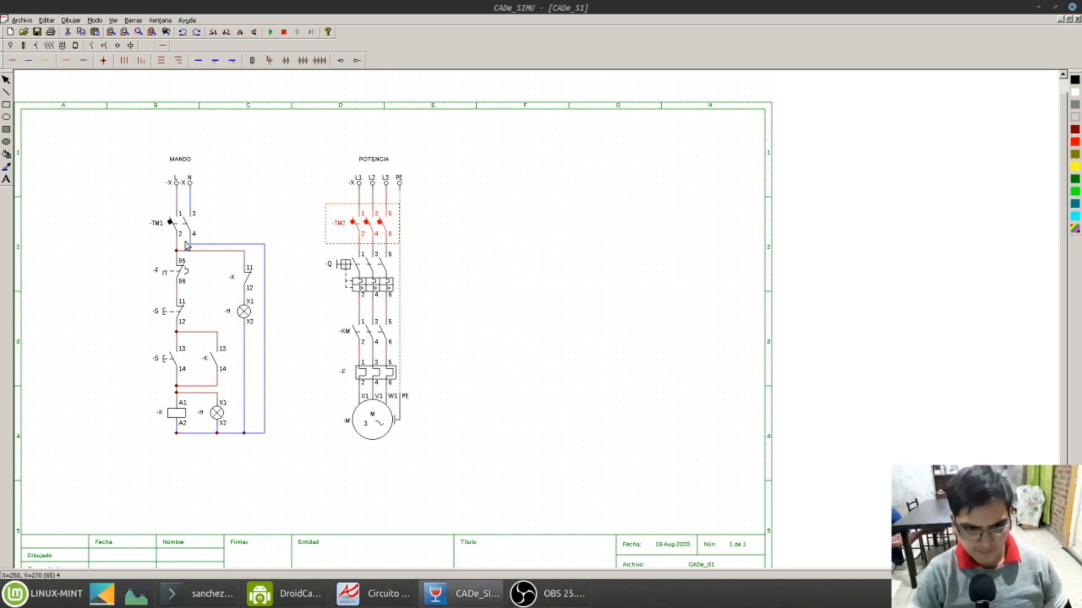
Step: Rename the thermal relay's 95-96 contact in the control circuit as -RT
double_click(164, 280)
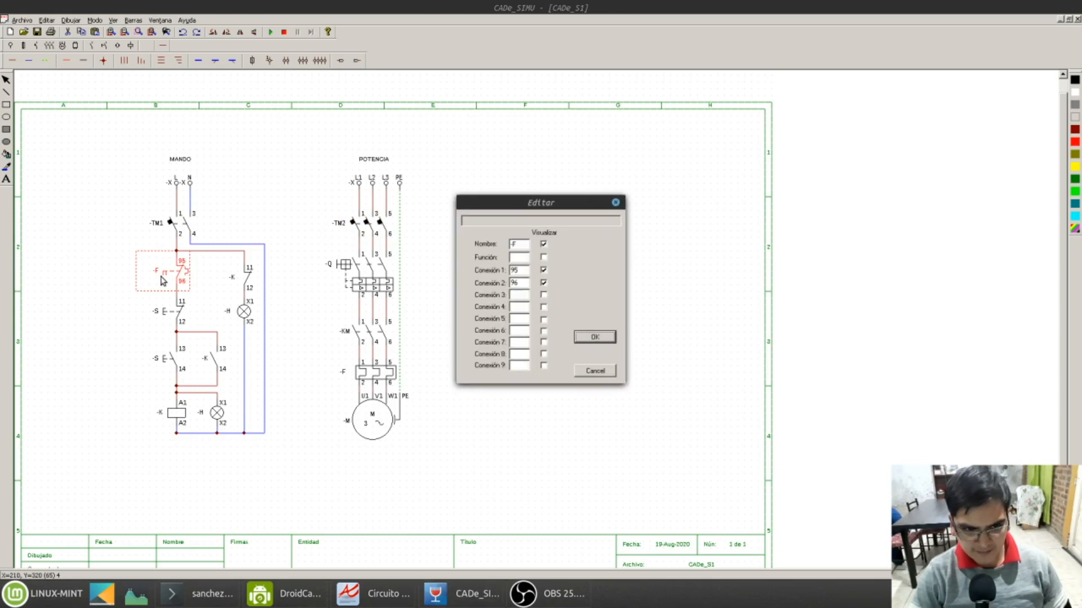
double_click(512, 244)
text(-RT)
click(597, 337)
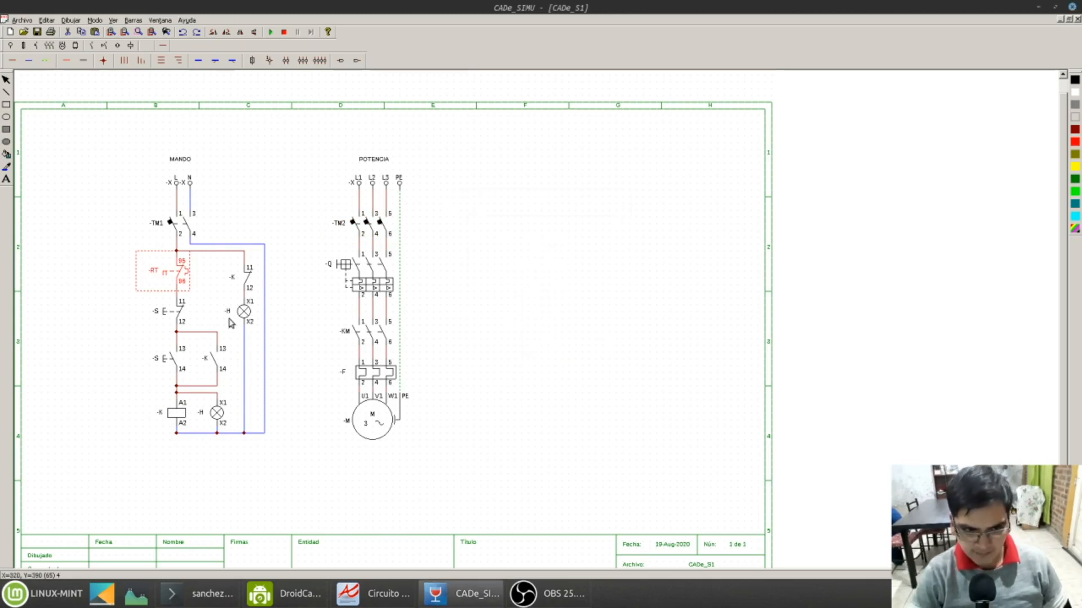
Step: Rename the three-pole thermal relay above the motor as -RT
click(361, 373)
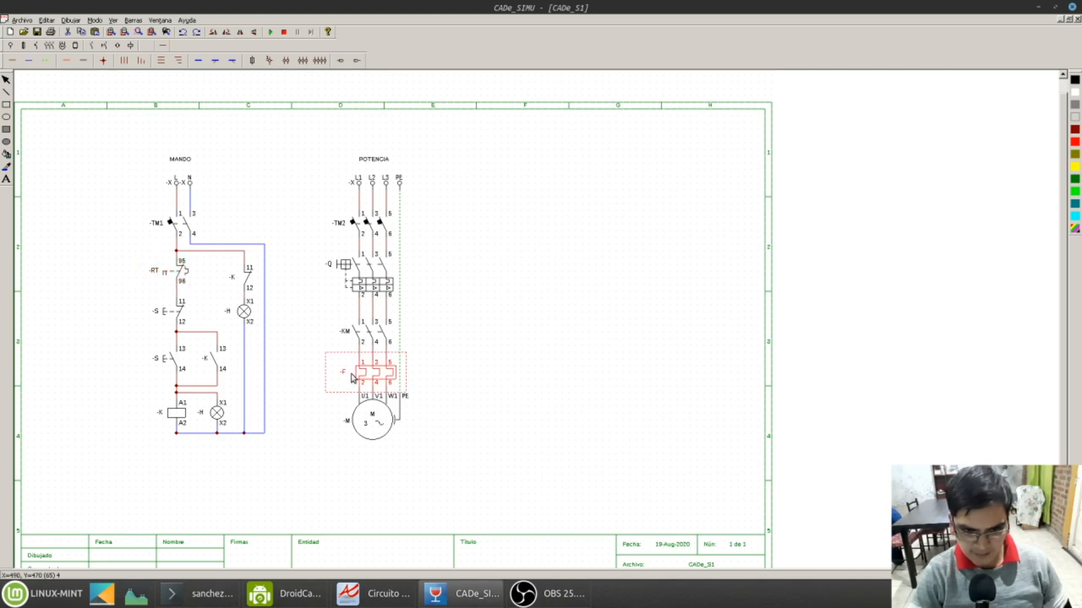
double_click(353, 378)
drag(513, 245, 528, 246)
text(RT)
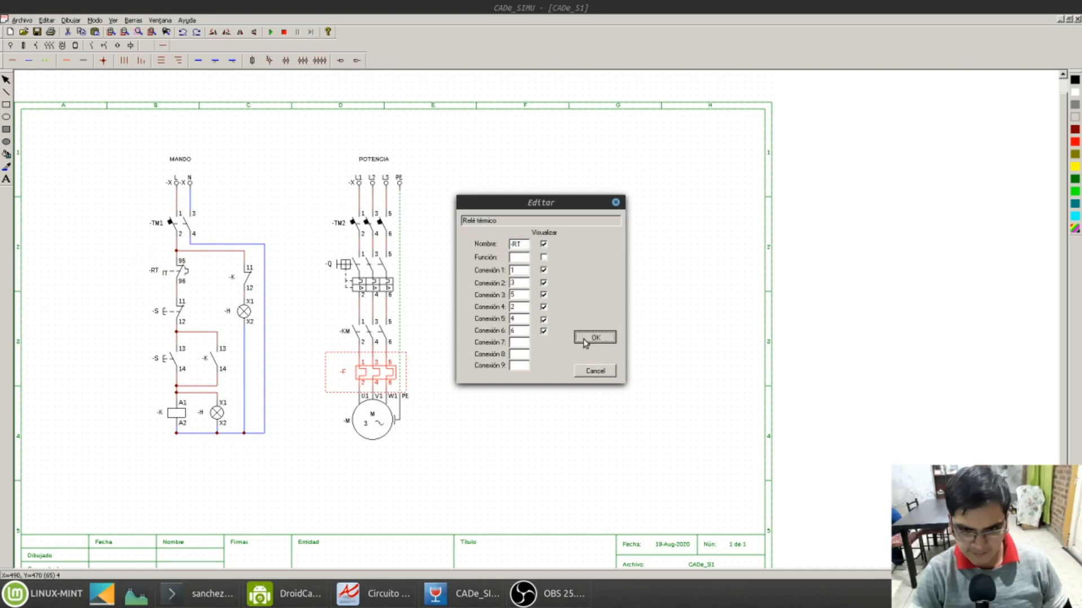
click(584, 338)
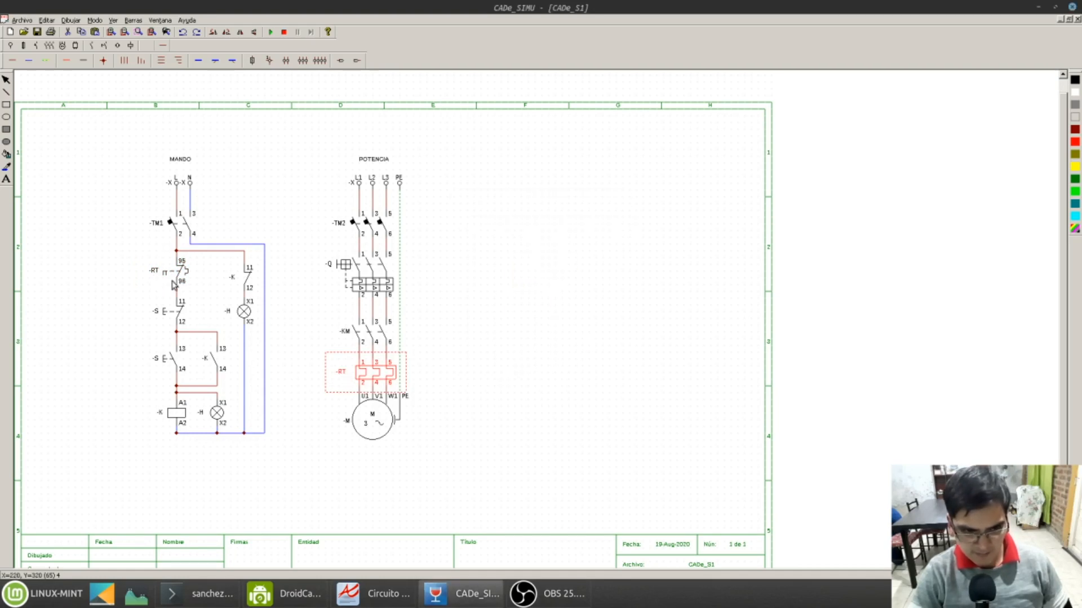
Step: Rename the normally closed pushbutton in the control circuit as -S1 and the normally open pushbutton as -S2
double_click(175, 319)
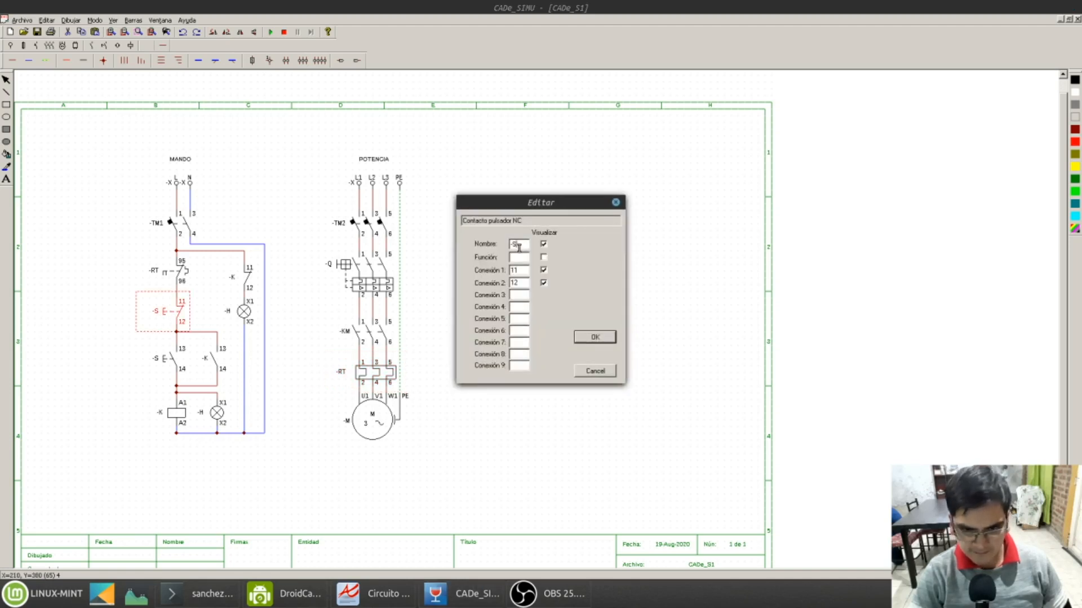
text(1)
click(589, 337)
double_click(175, 360)
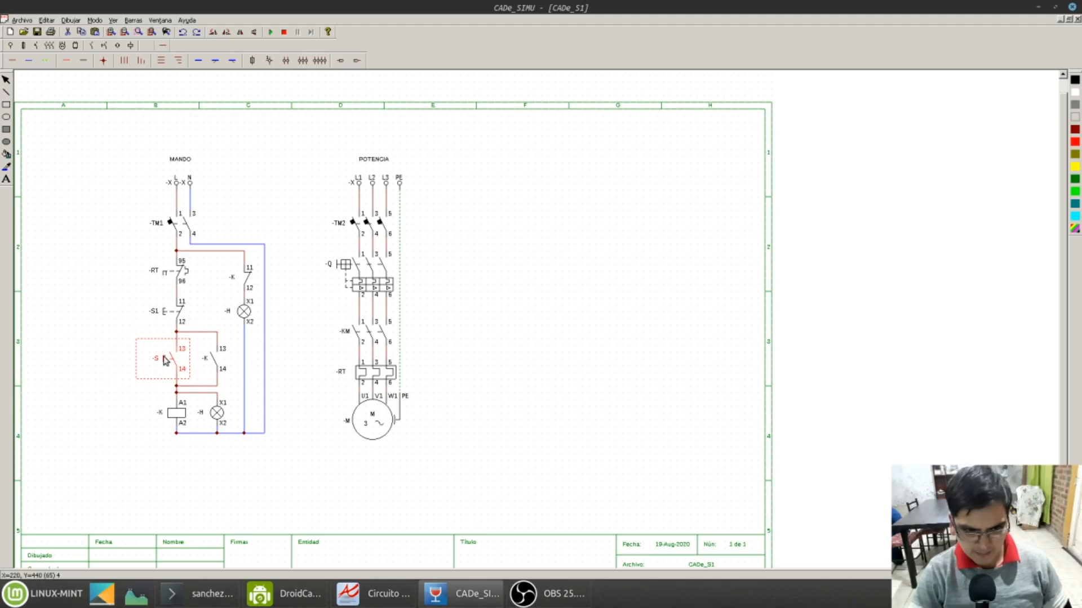
click(518, 243)
text(-S2)
click(586, 338)
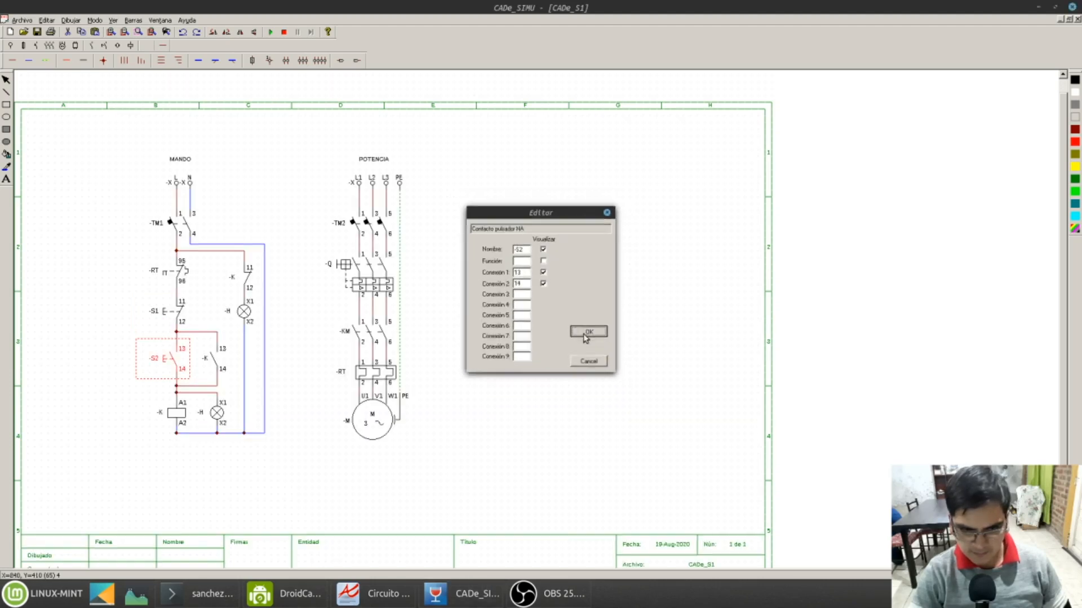
Step: Rename the normally open 13-14 auxiliary contact and the contactor coil in the control circuit as -KM1
double_click(214, 364)
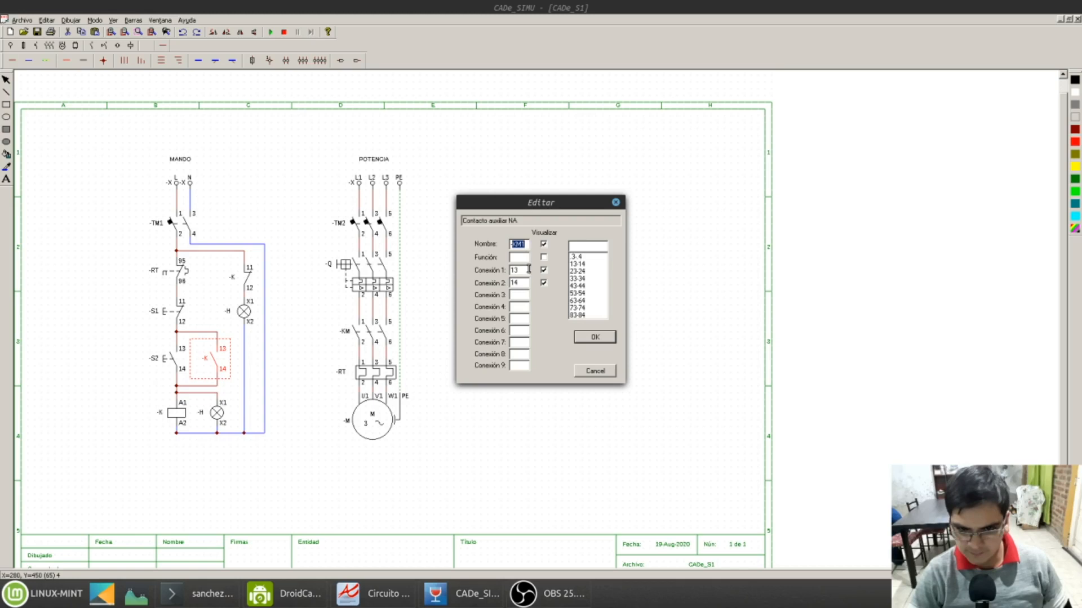
click(528, 243)
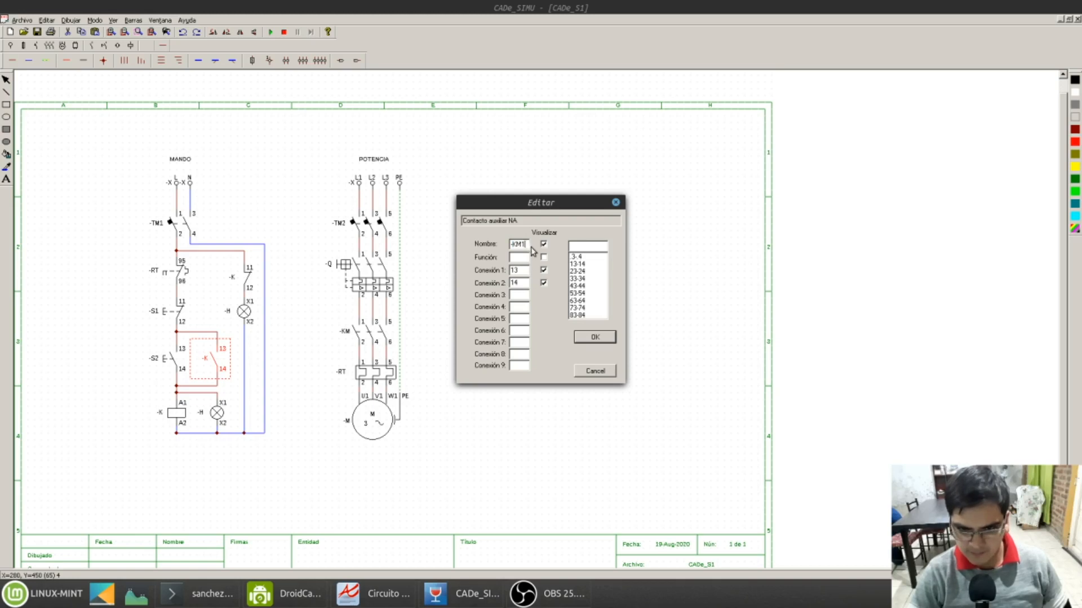
click(594, 338)
double_click(167, 416)
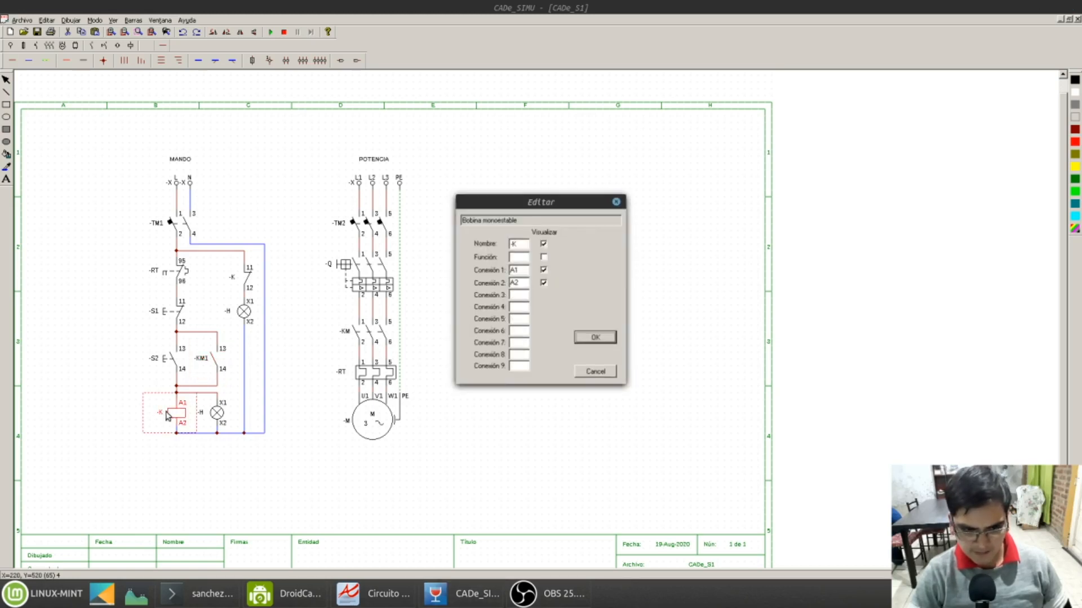
click(528, 244)
text(M1)
click(586, 337)
Step: Rename the three-pole contactor contacts in the power circuit as -KM1
double_click(384, 338)
click(526, 243)
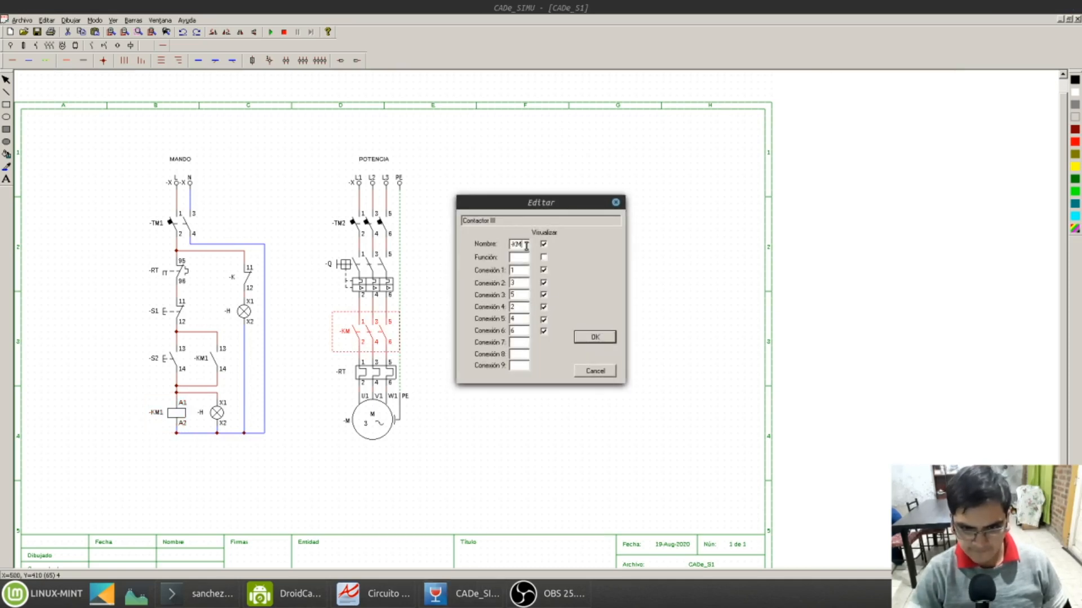
click(592, 337)
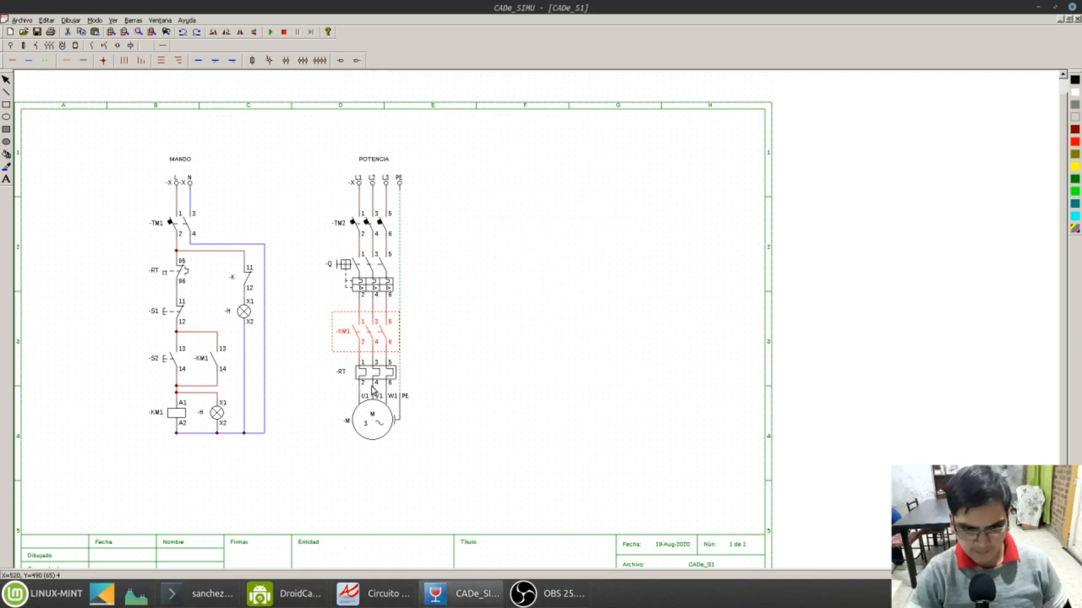
Step: Rename the three-pole motor protection breaker in the power circuit as -GM
double_click(349, 275)
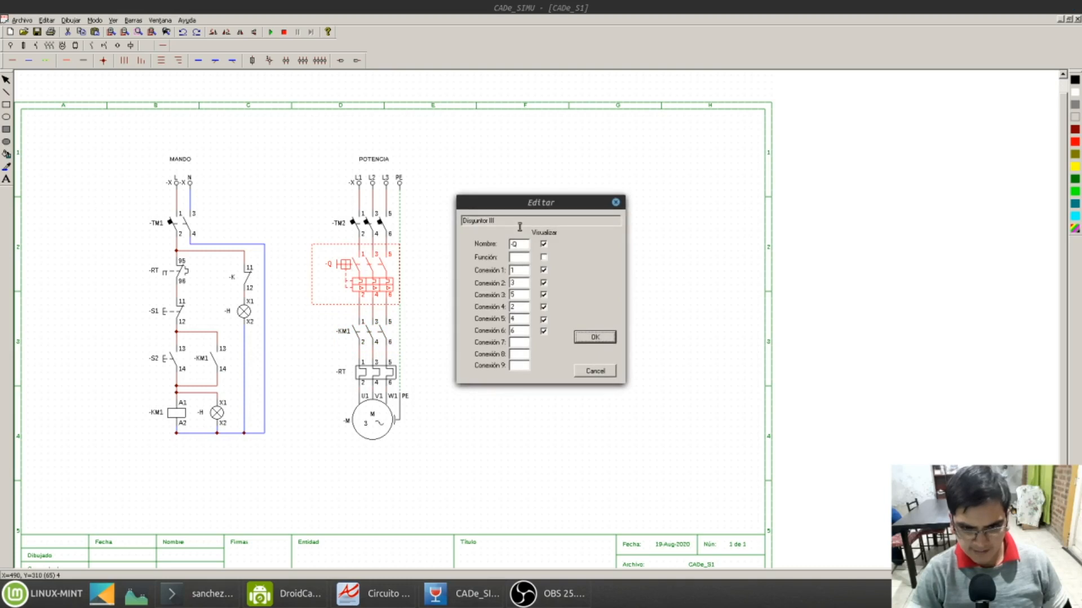
drag(514, 243, 534, 254)
text(GM)
click(597, 340)
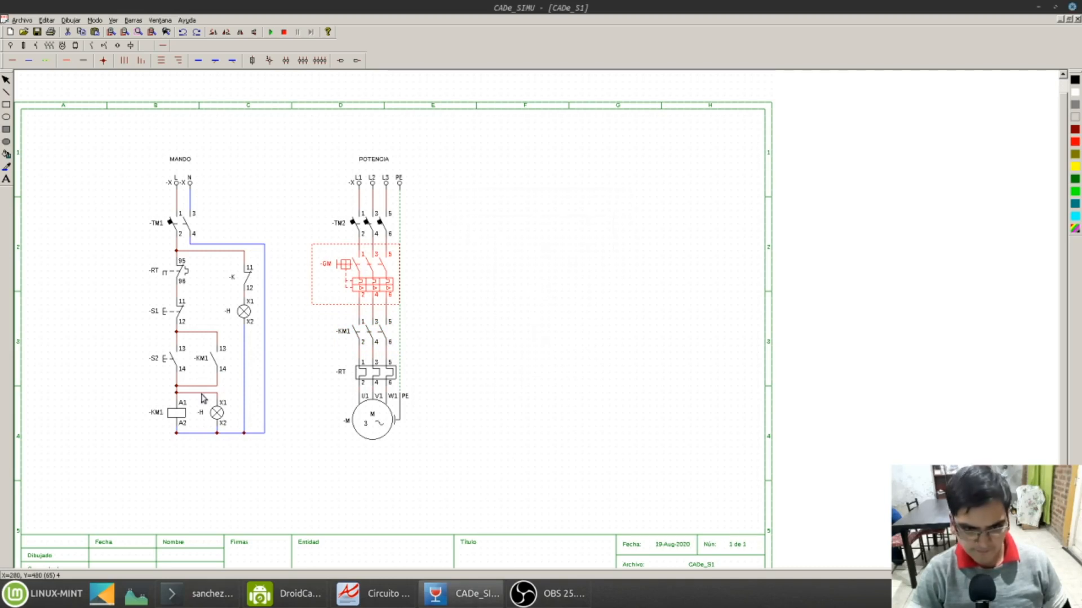
Step: Rename the normally closed 11-12 auxiliary contact in the control circuit as -KM1
click(246, 277)
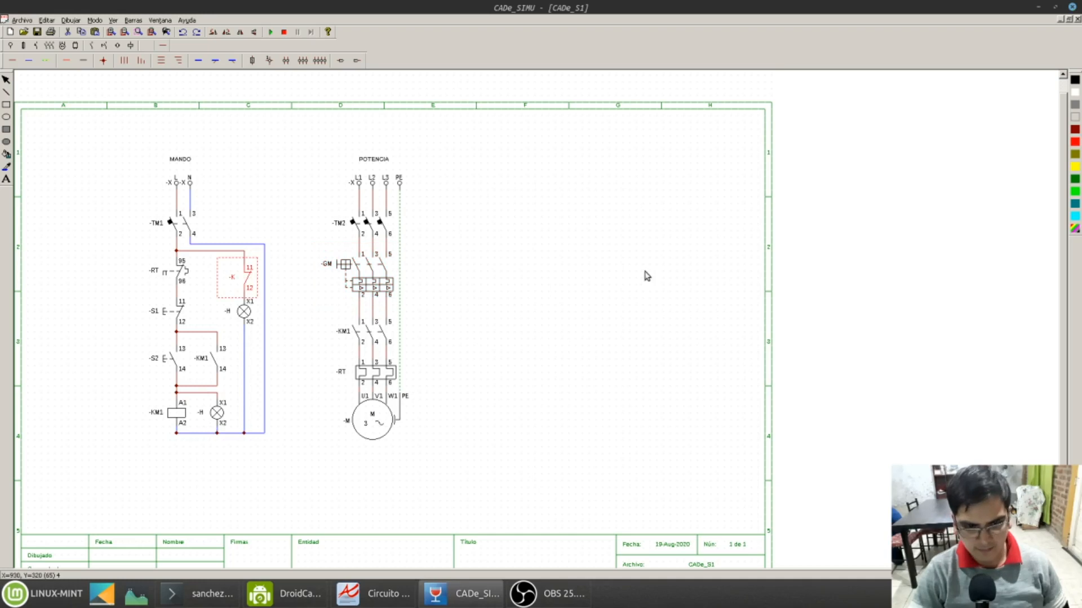
double_click(231, 274)
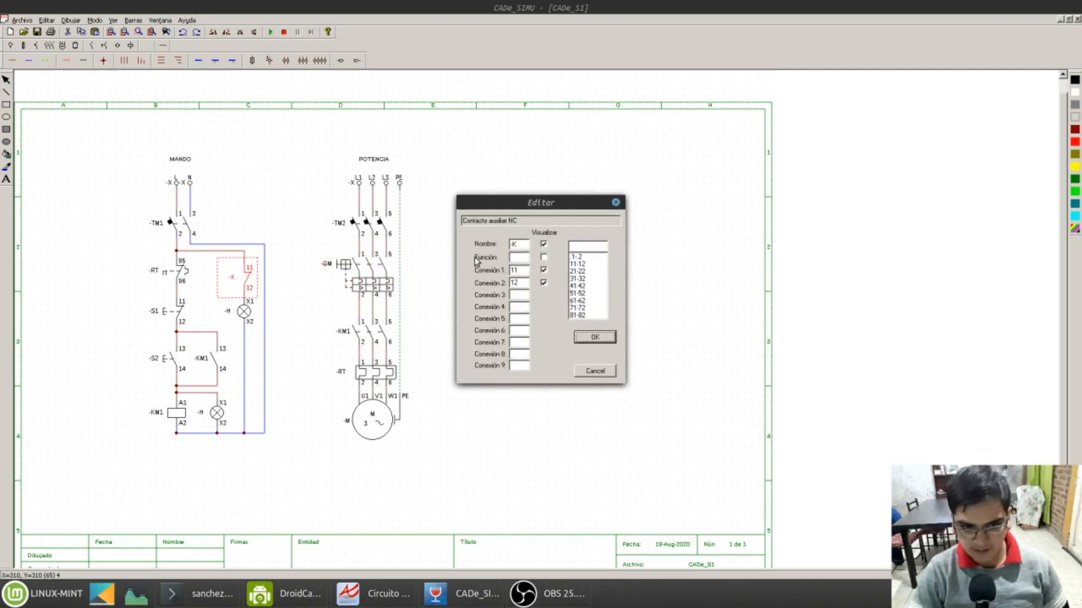
text(M1)
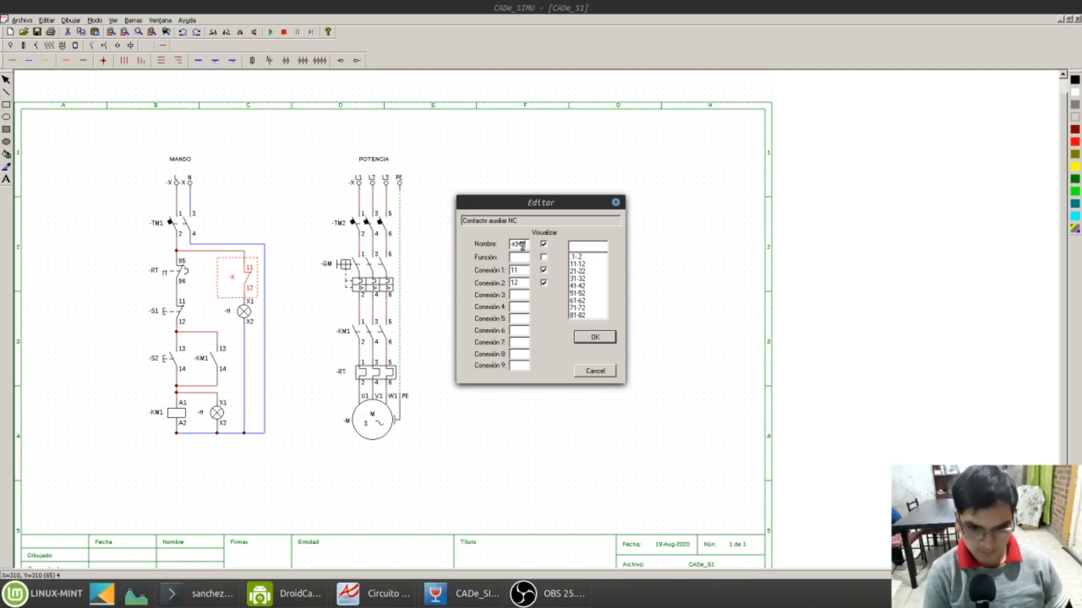
click(595, 337)
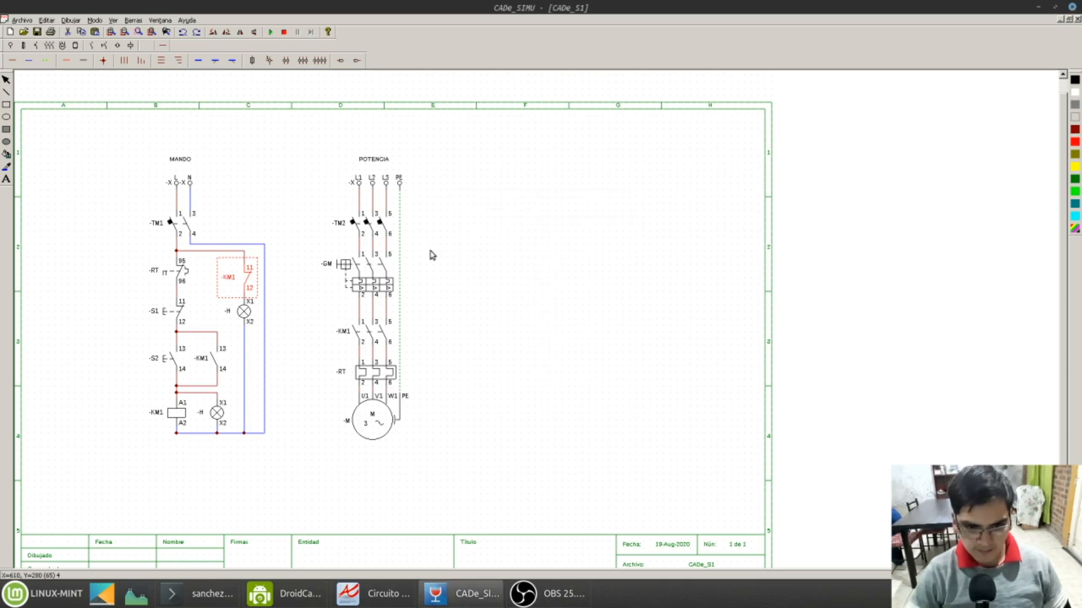
click(345, 417)
click(500, 462)
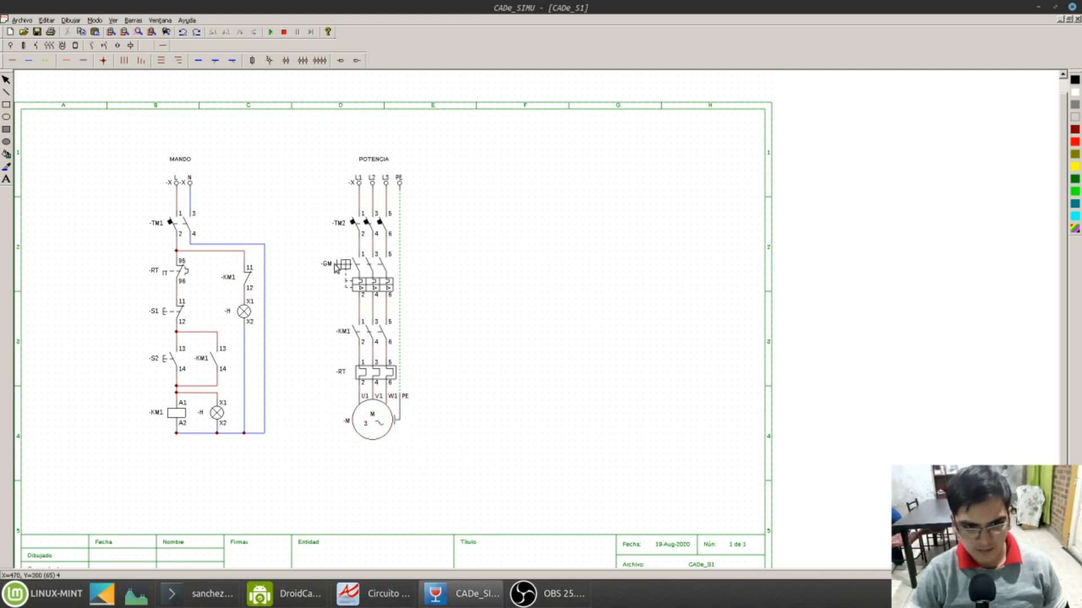
Step: Rename the pilot lamp beside the contactor coil as -H1 and the one below the normally closed -KM1 contact as -H2
double_click(213, 416)
click(515, 280)
text(1)
click(512, 346)
double_click(236, 317)
click(513, 280)
text(2)
click(510, 342)
click(689, 249)
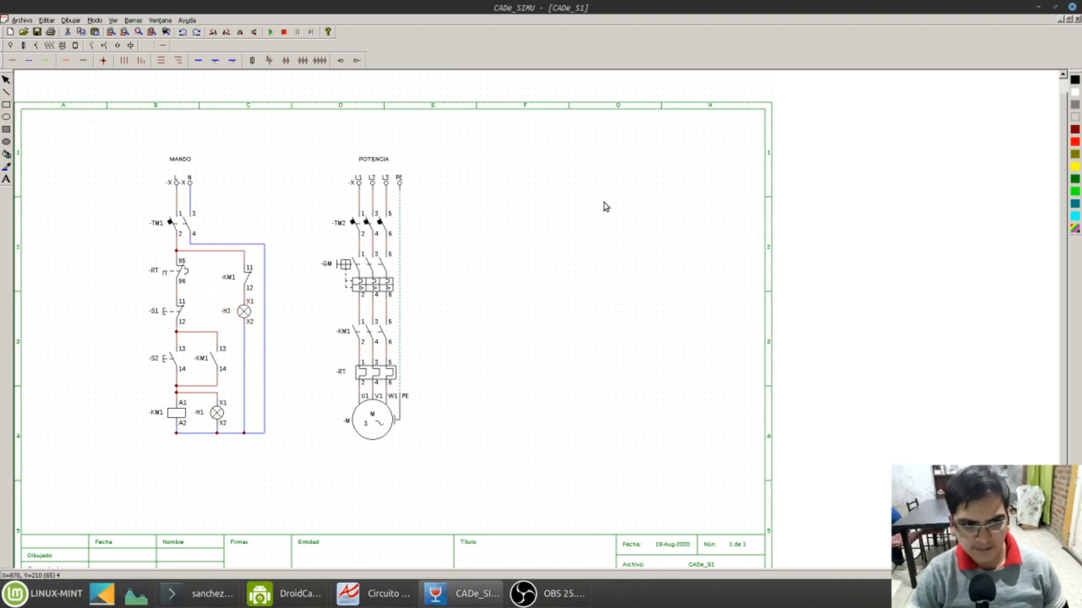
Step: Start the simulation and close breakers -TM1 and -TM2 and the motor protection breaker -GM
click(271, 32)
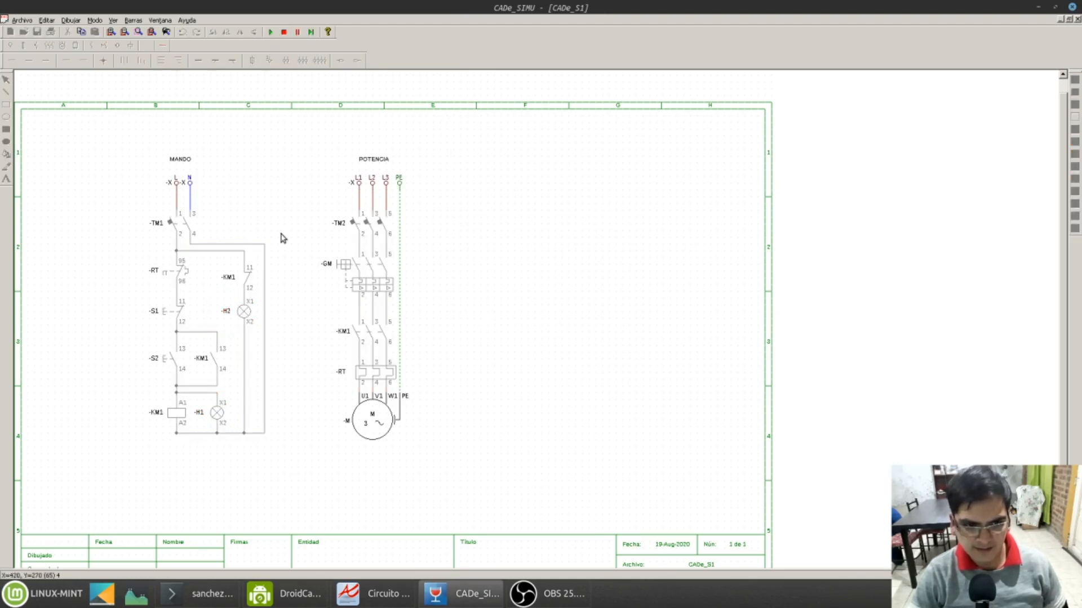
click(170, 225)
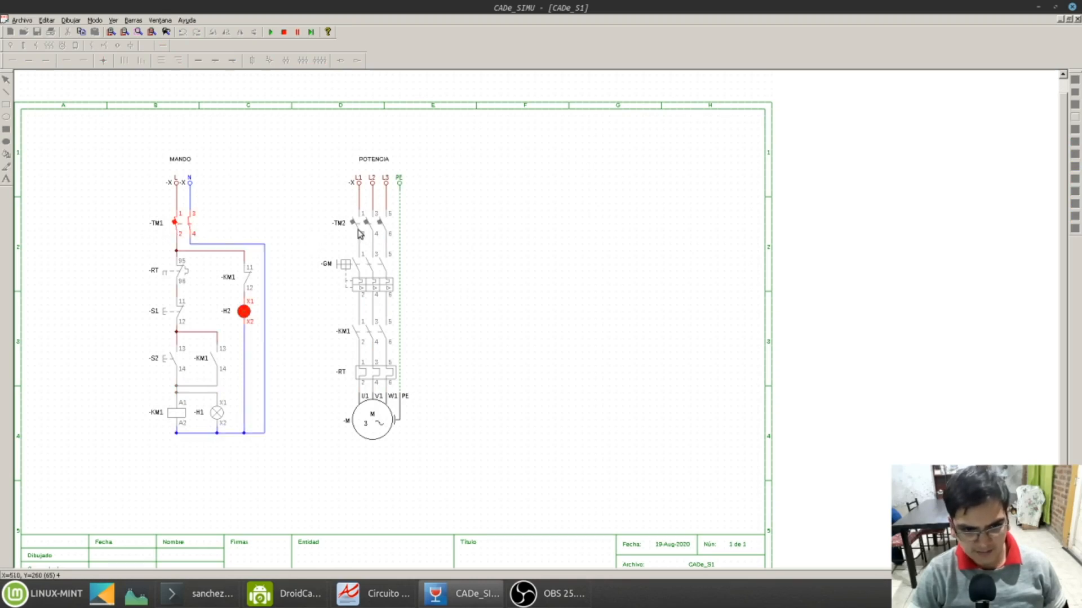
click(392, 226)
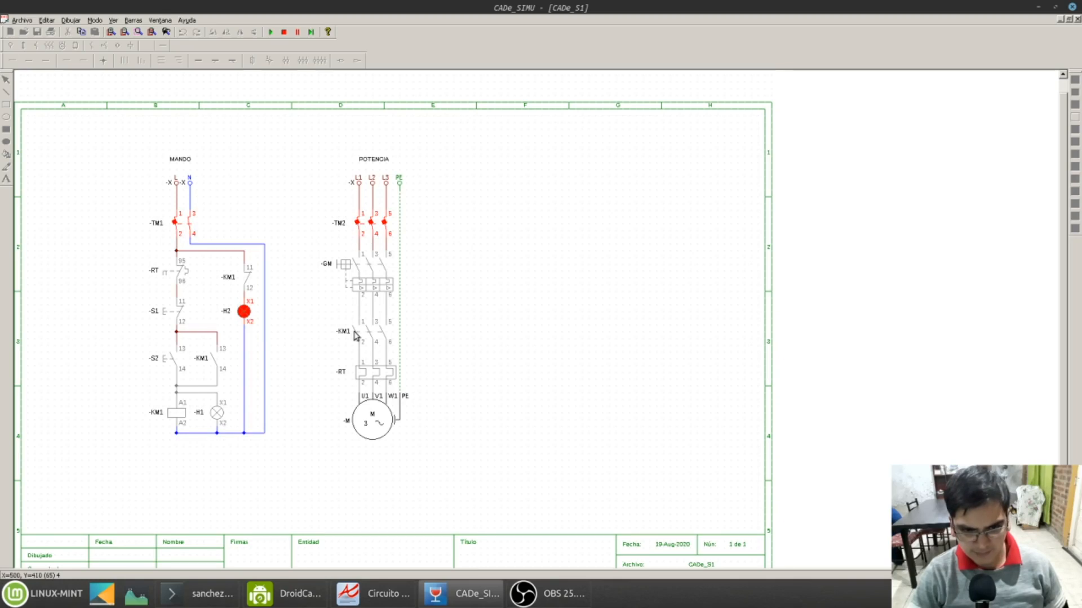
click(354, 269)
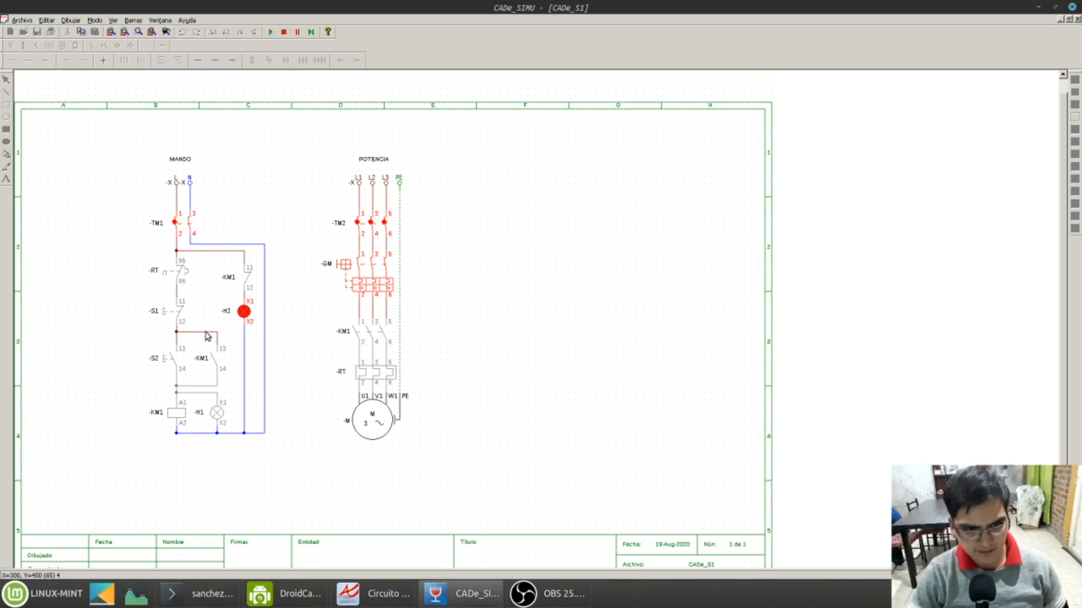
Step: Test starting the motor with pushbutton -S2 and stopping it with pushbutton -S1, then release -S1
click(168, 362)
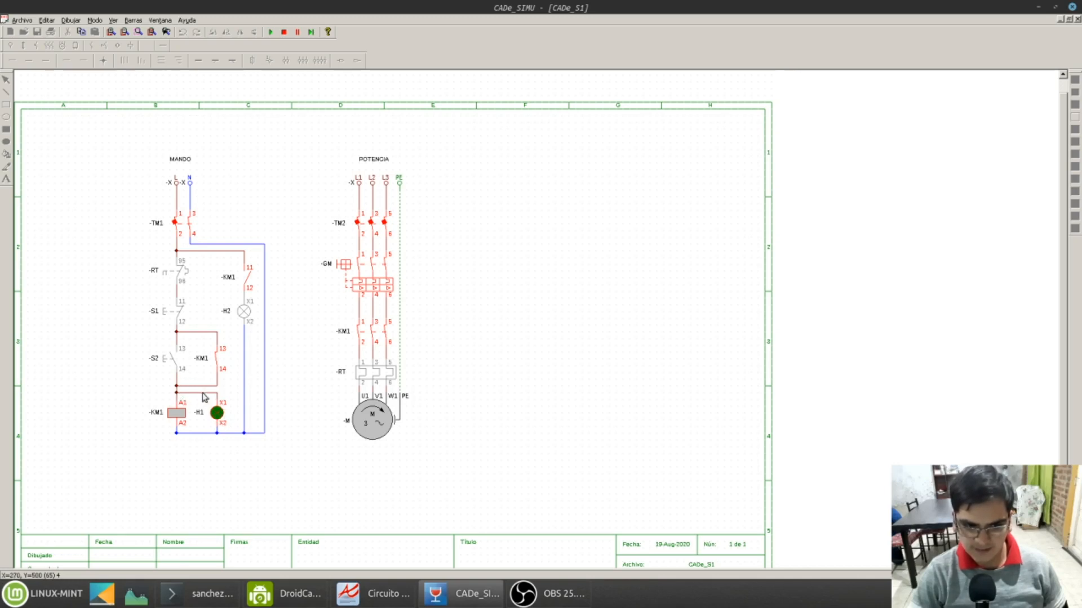
click(175, 360)
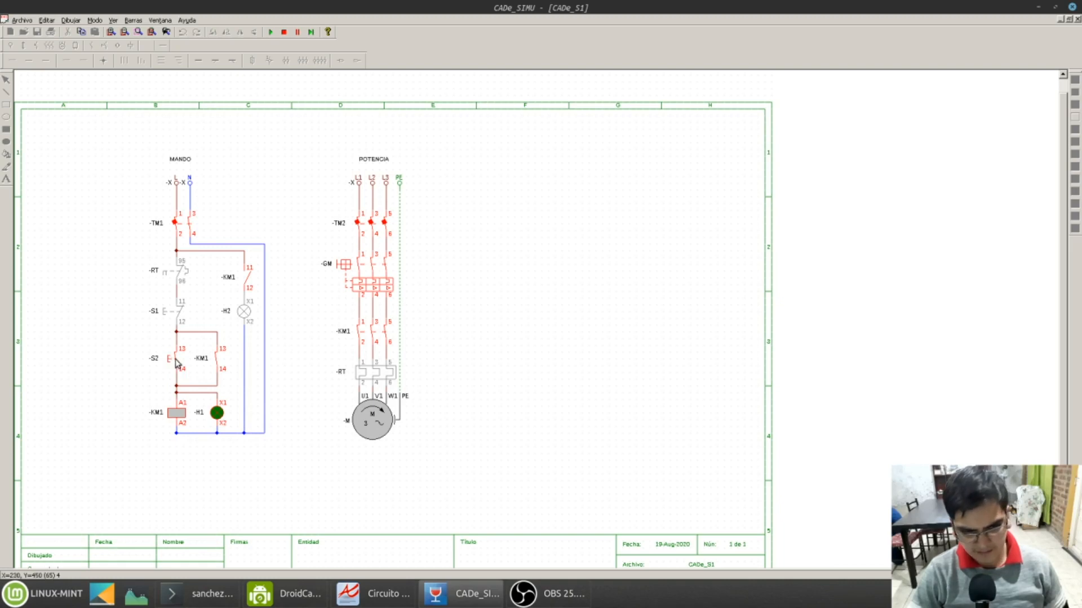
drag(175, 362, 175, 362)
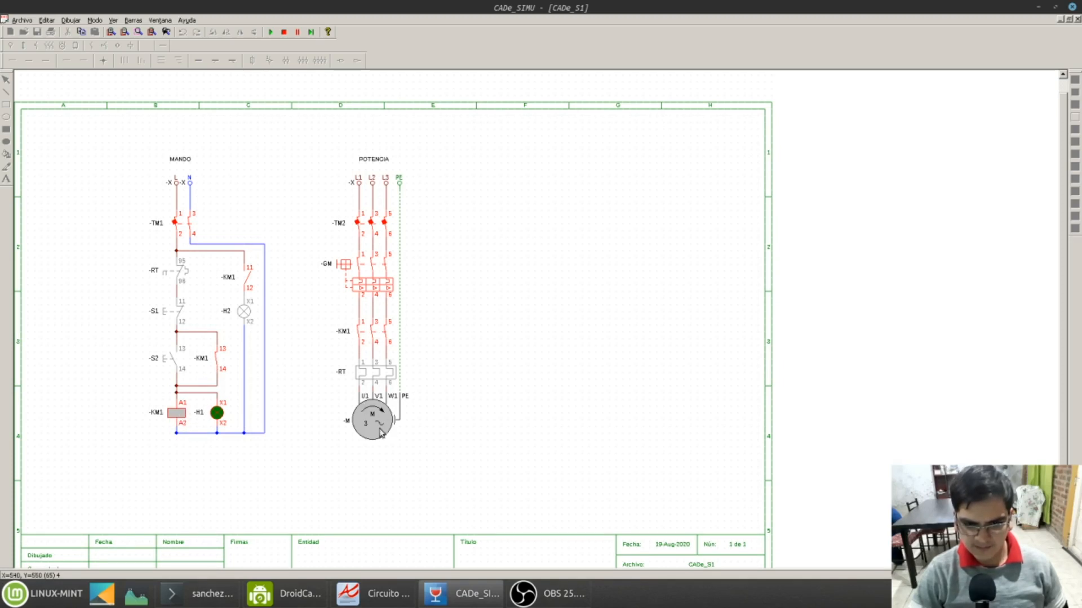
click(175, 361)
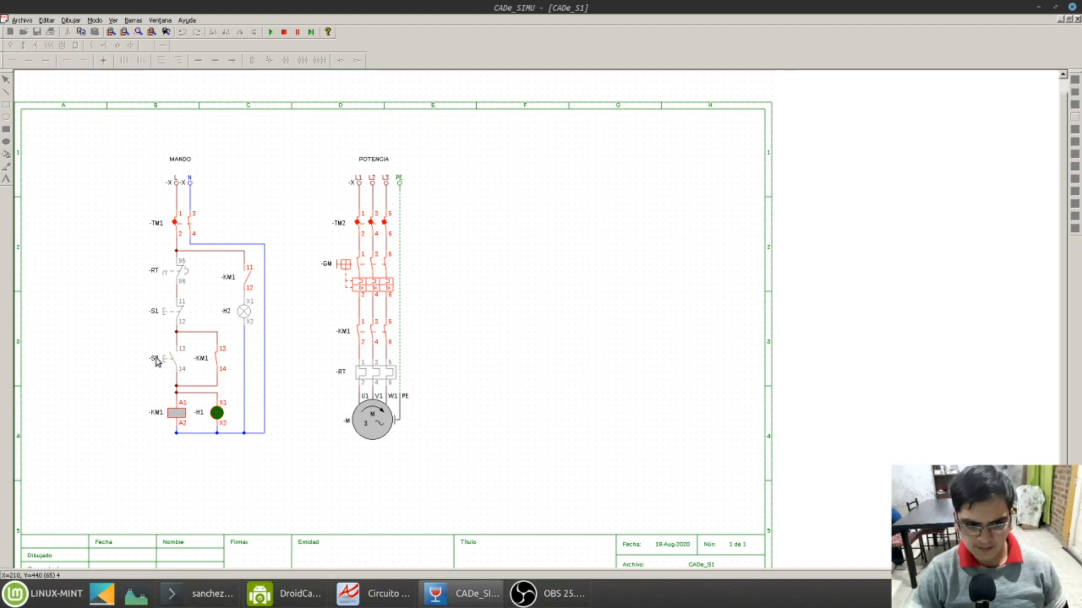
click(171, 317)
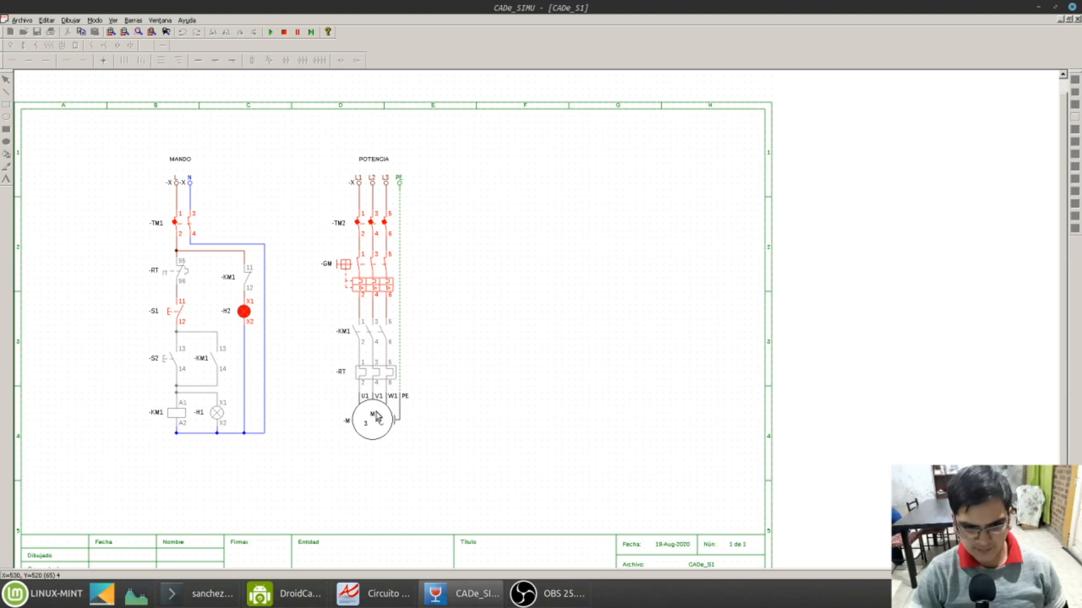
click(168, 316)
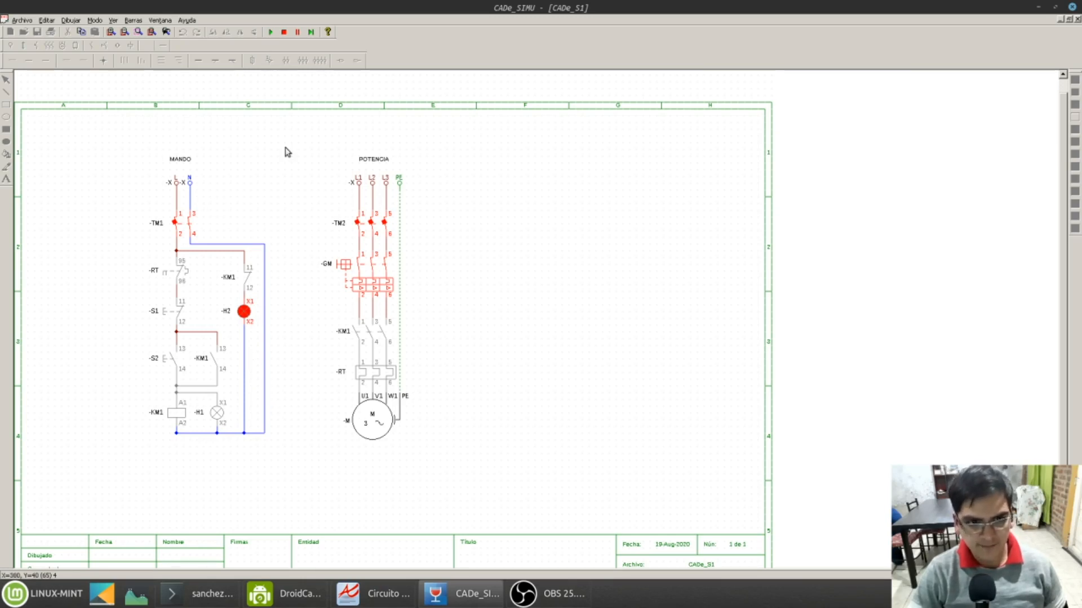
Step: Restart the motor with -S2 and simulate an overload by tripping and resetting the thermal relay -RT in the power circuit
click(172, 359)
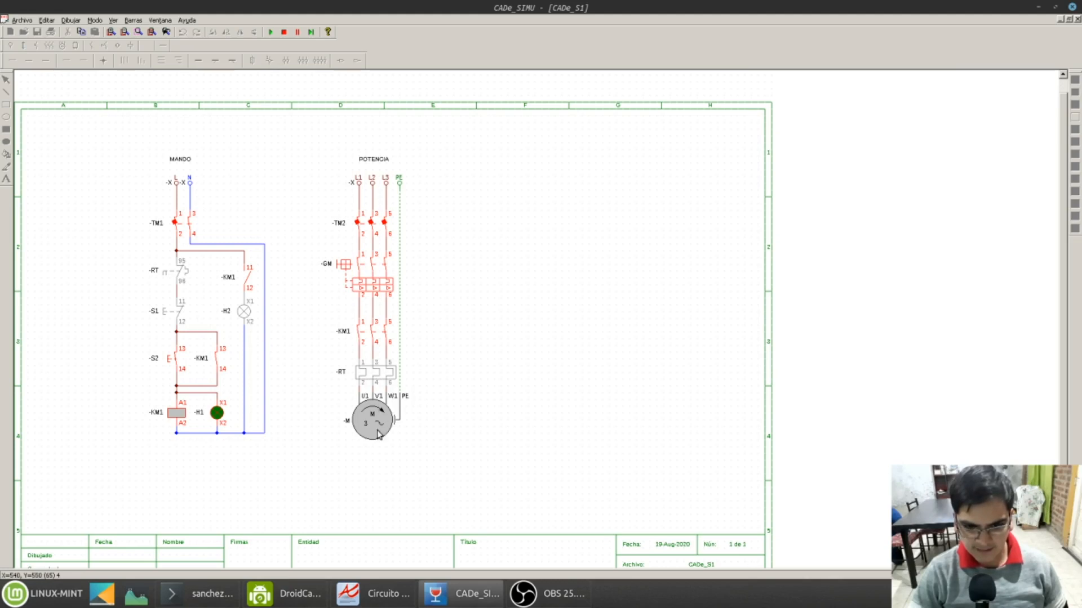
click(372, 380)
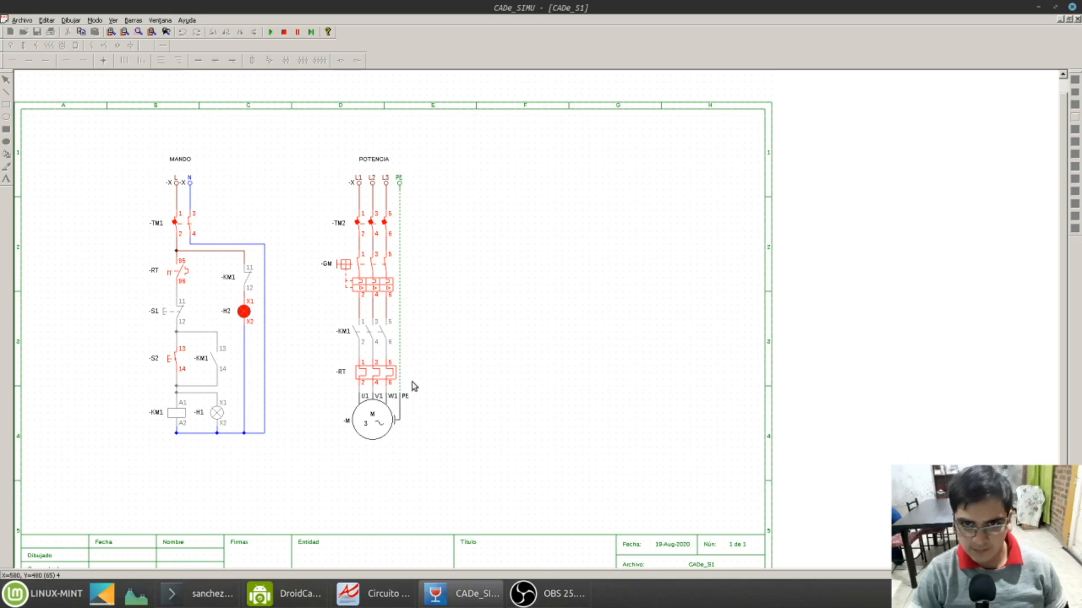
click(380, 377)
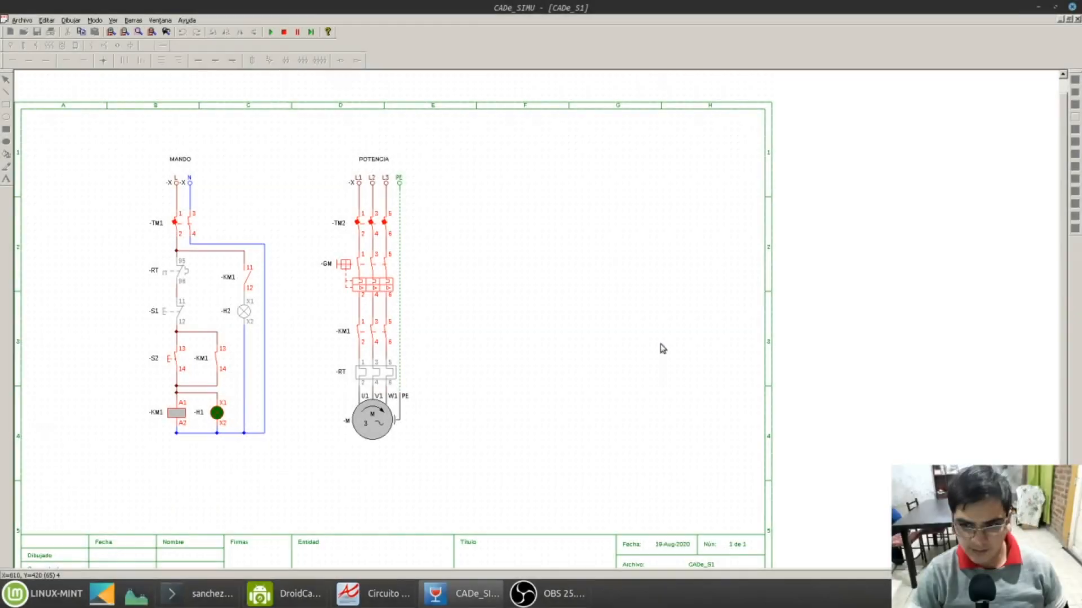
Step: Place the PDF beside the circuit drawing, show the component wiring illustration on page 3, and stop the simulation
click(387, 592)
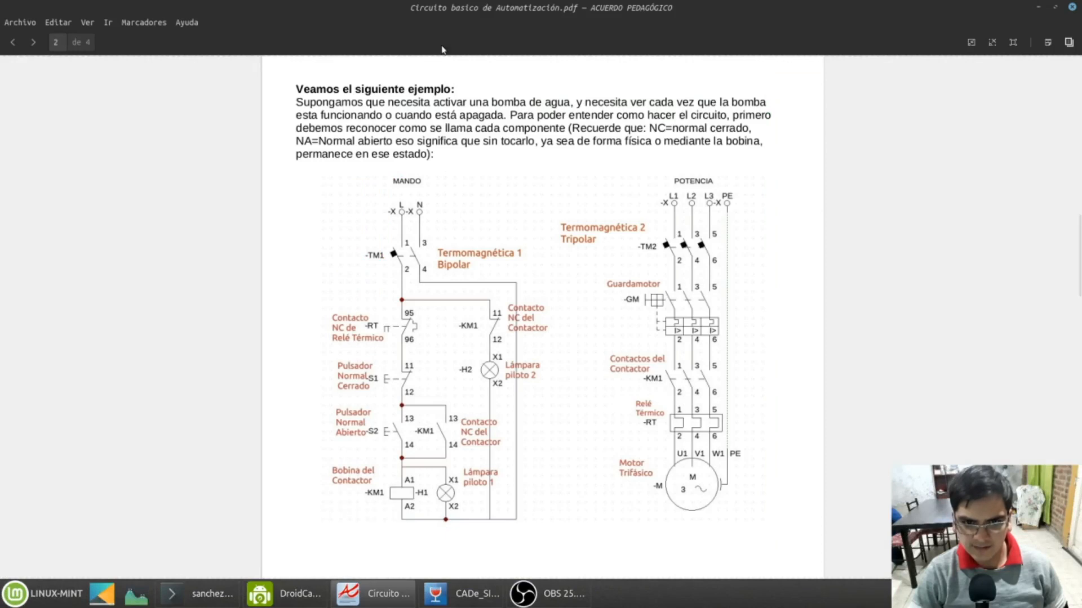
key(super+Right)
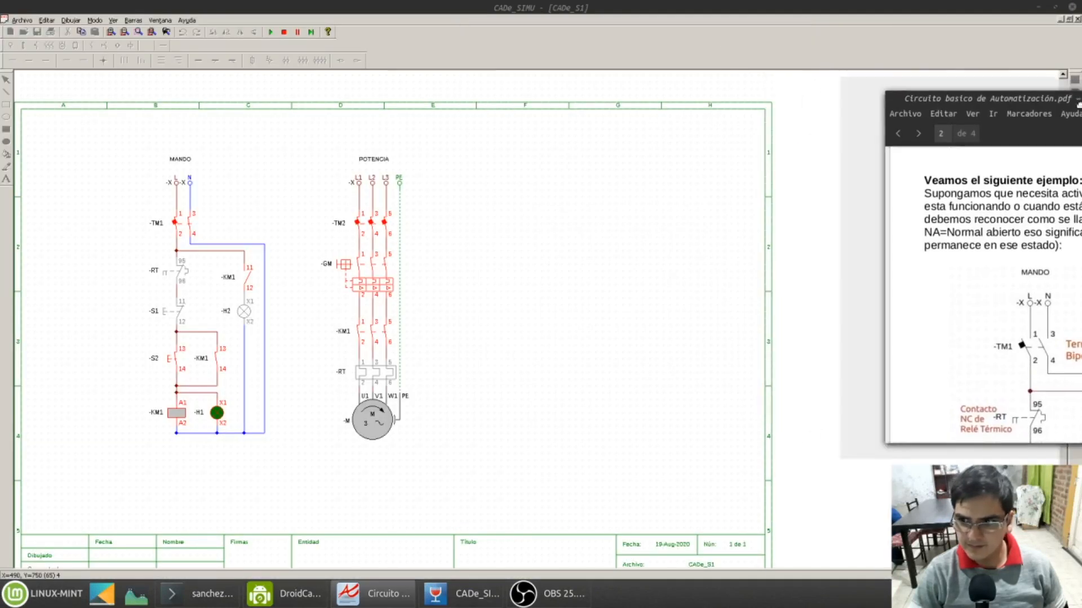
drag(507, 7, 0, 84)
scroll(715, 370, down, 3)
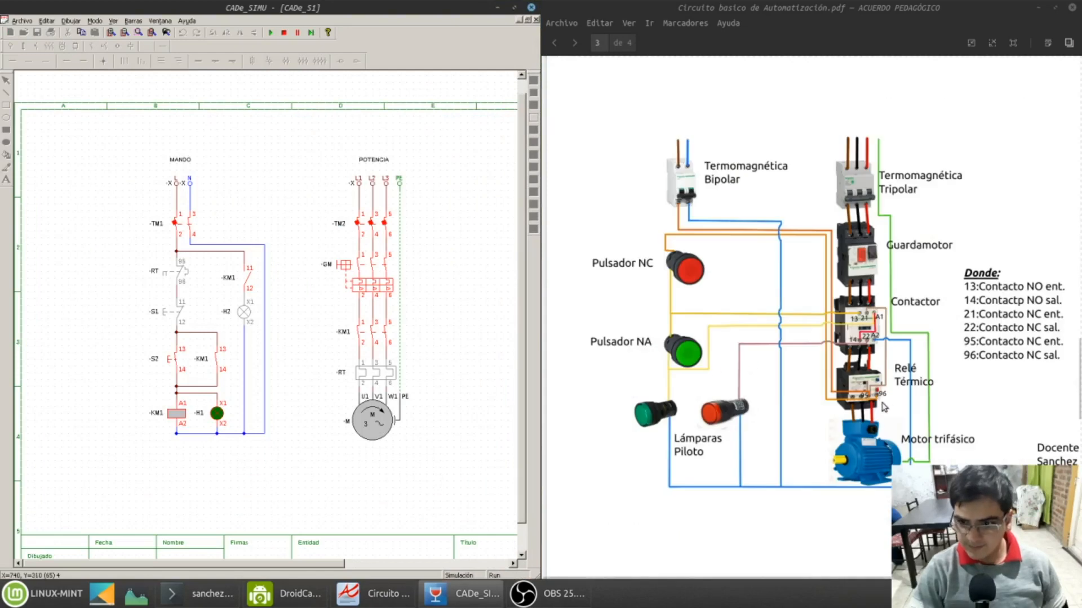
scroll(633, 347, down, 2)
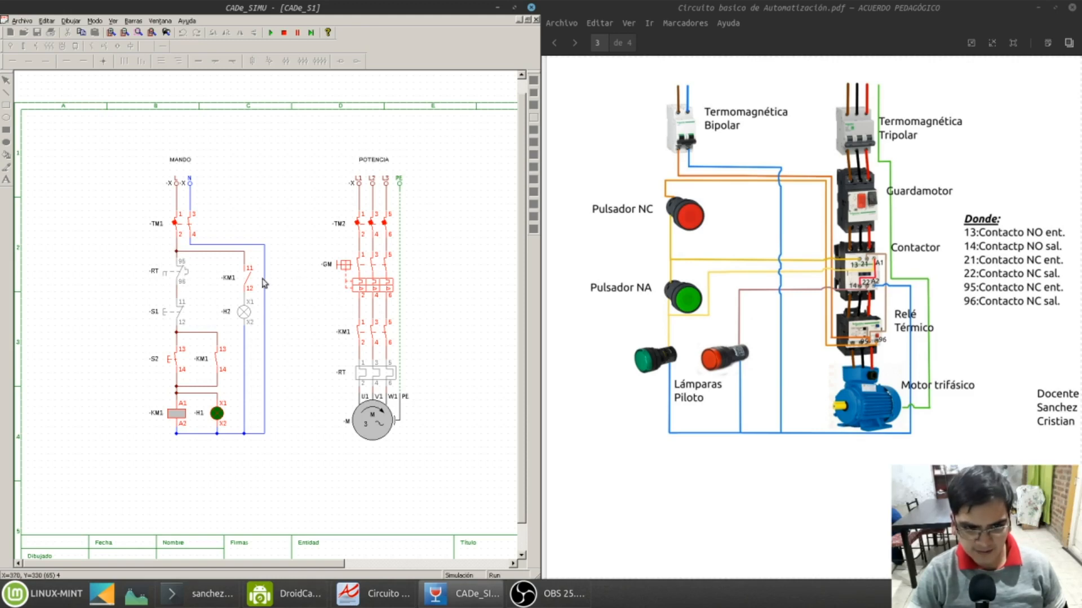
click(284, 32)
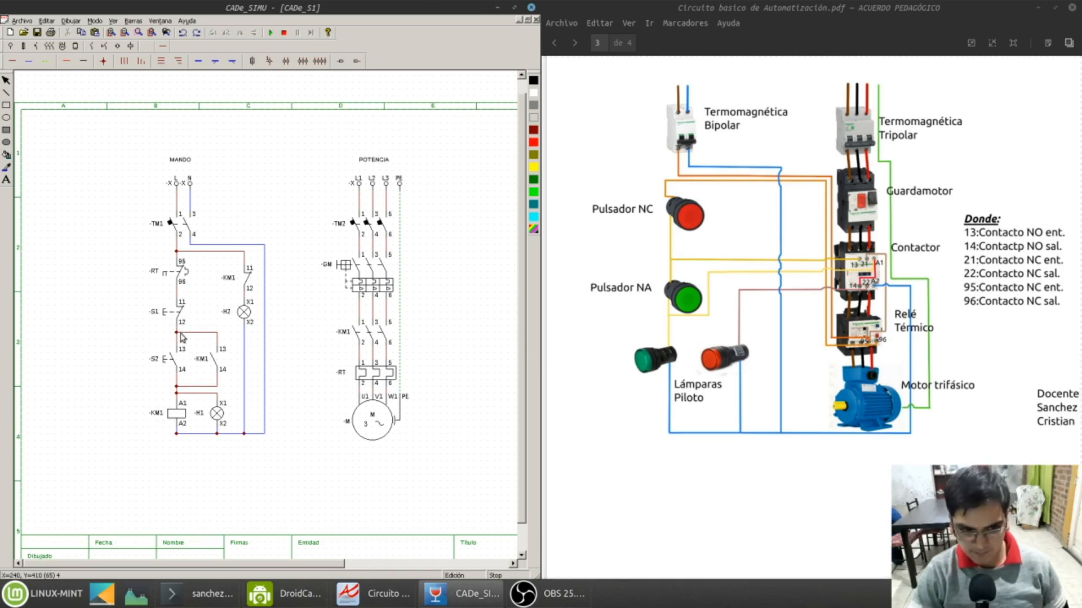
drag(214, 337, 216, 353)
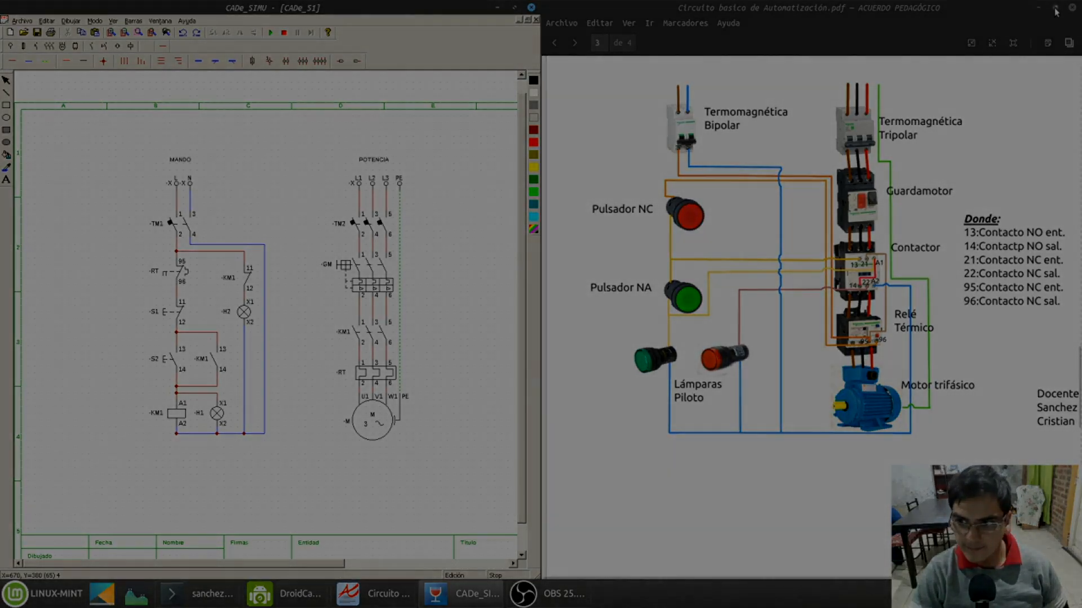
Step: Maximize the PDF and read the first exercise on page 4 about controlling a water pump from two places
double_click(655, 11)
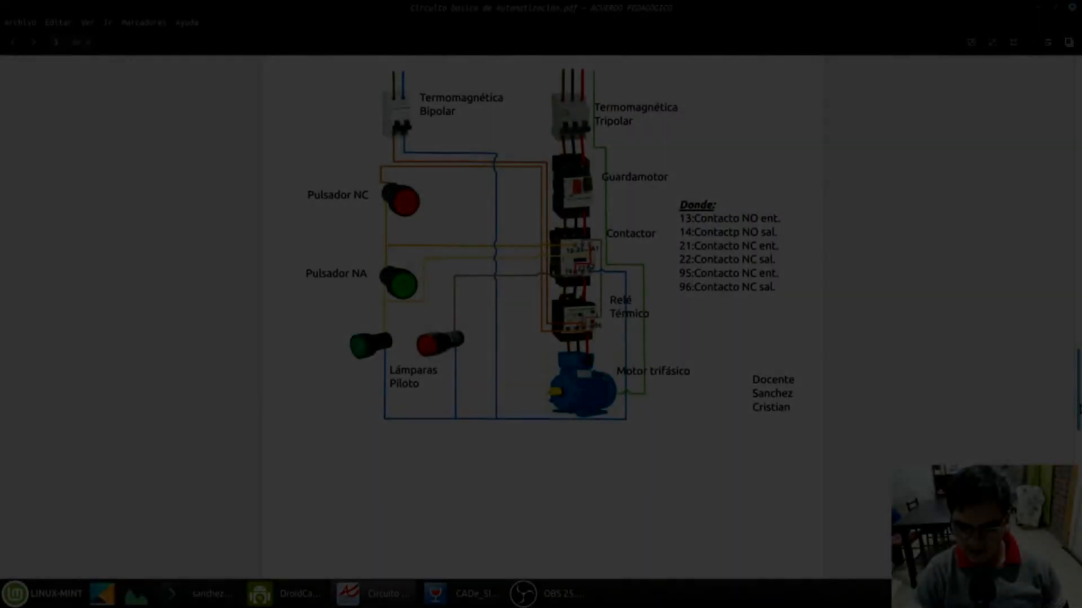
scroll(1030, 450, down, 5)
scroll(540, 316, down, 14)
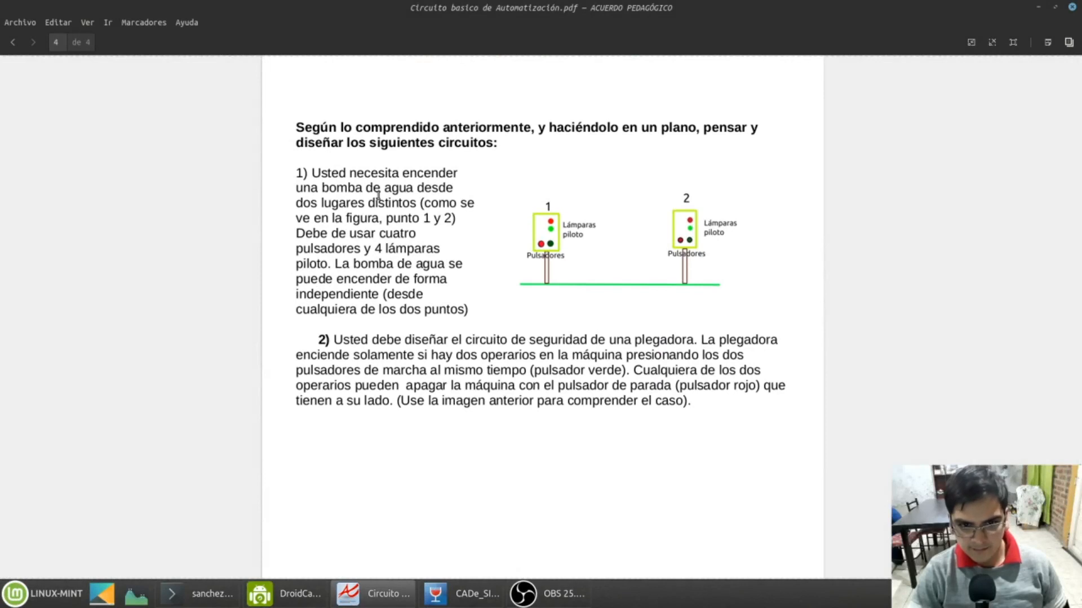
drag(346, 176, 474, 210)
click(422, 203)
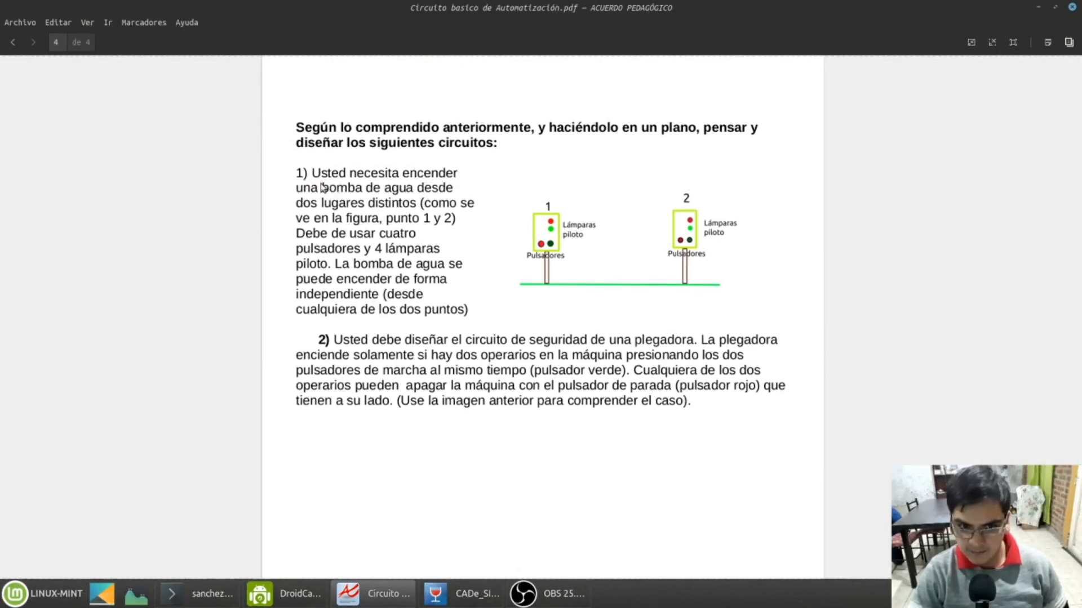
drag(399, 204, 428, 208)
click(463, 224)
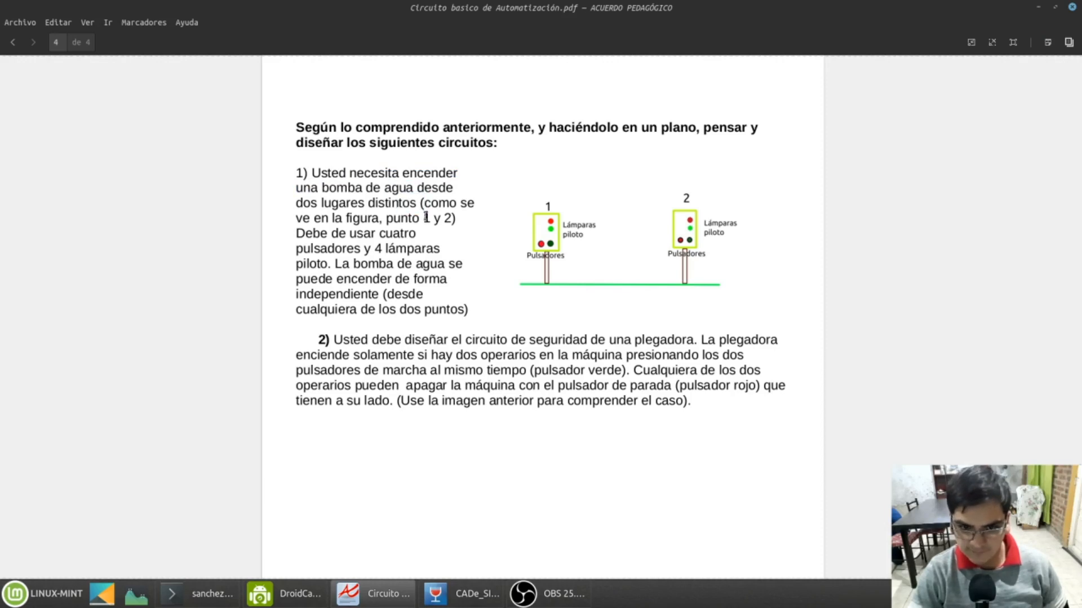
drag(311, 236, 397, 252)
click(408, 249)
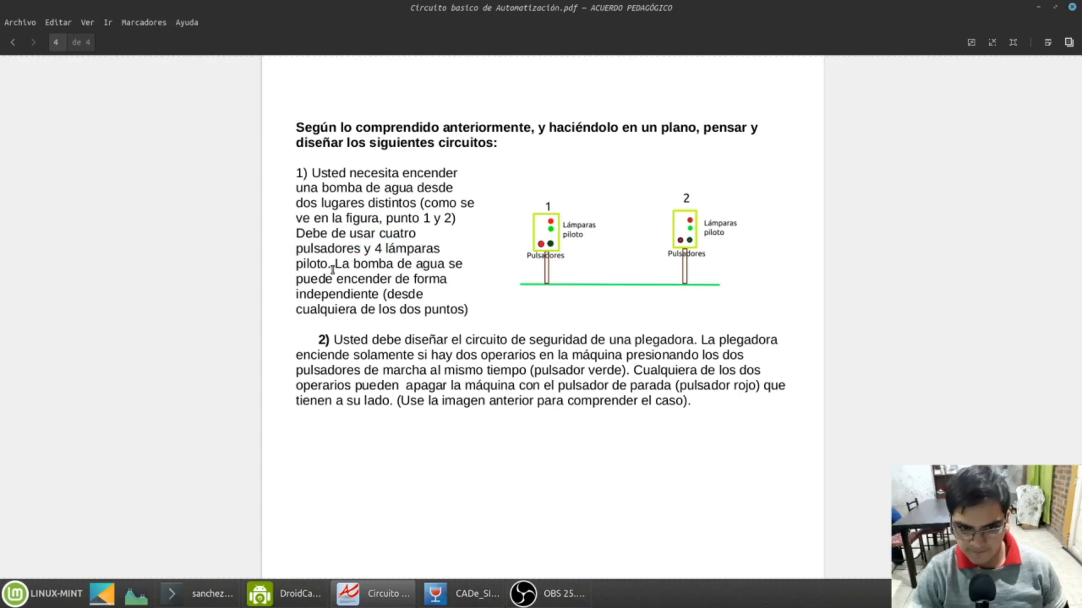